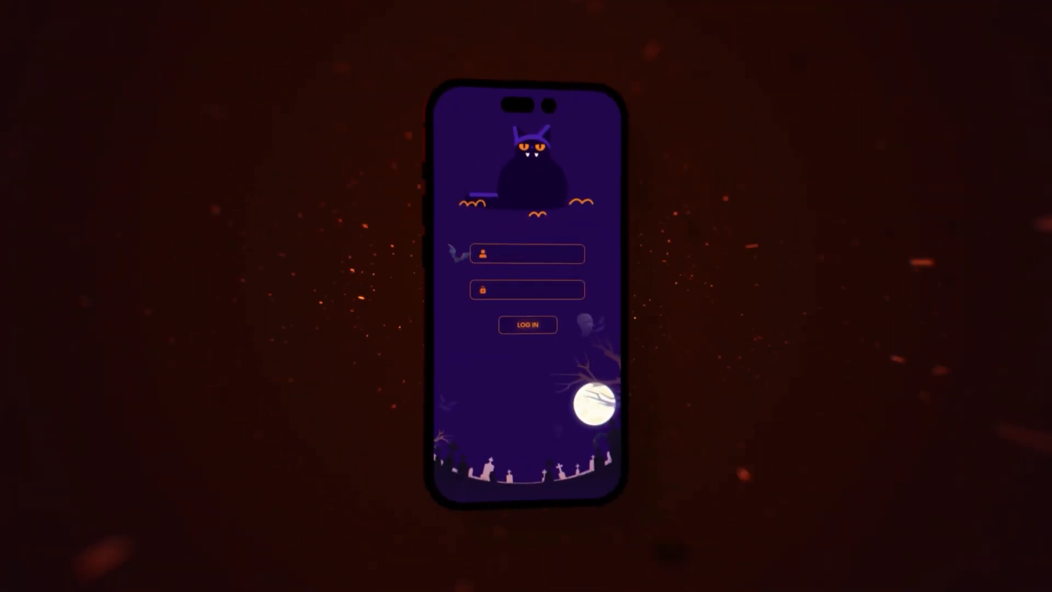
click(502, 243)
text(*******)
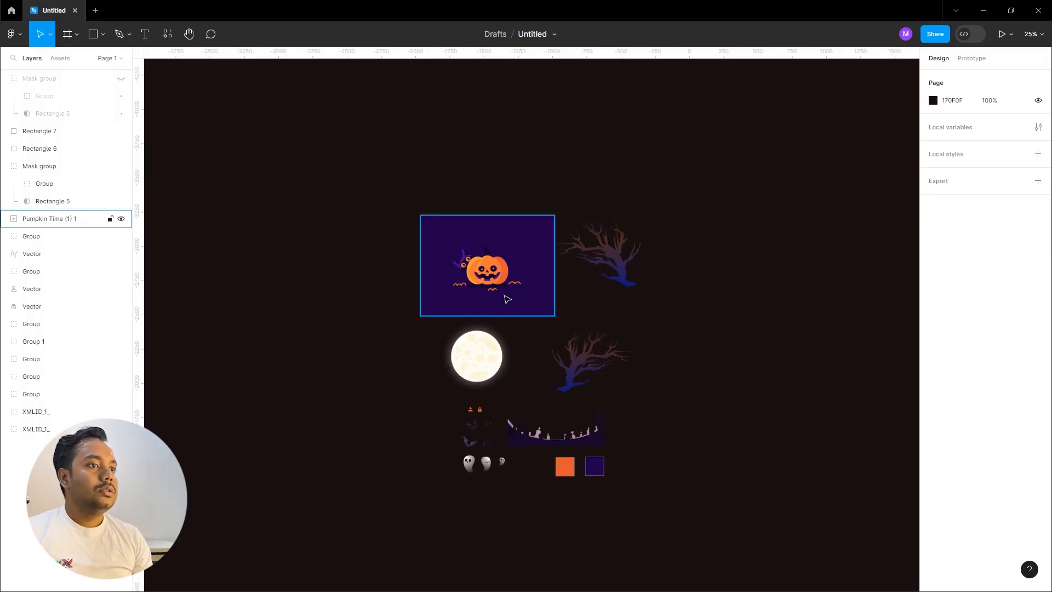
Step: Look over the prepared Halloween artwork on the canvas, from the pumpkin animation, moon and trees down to the small icons
scroll(489, 280, up, 5)
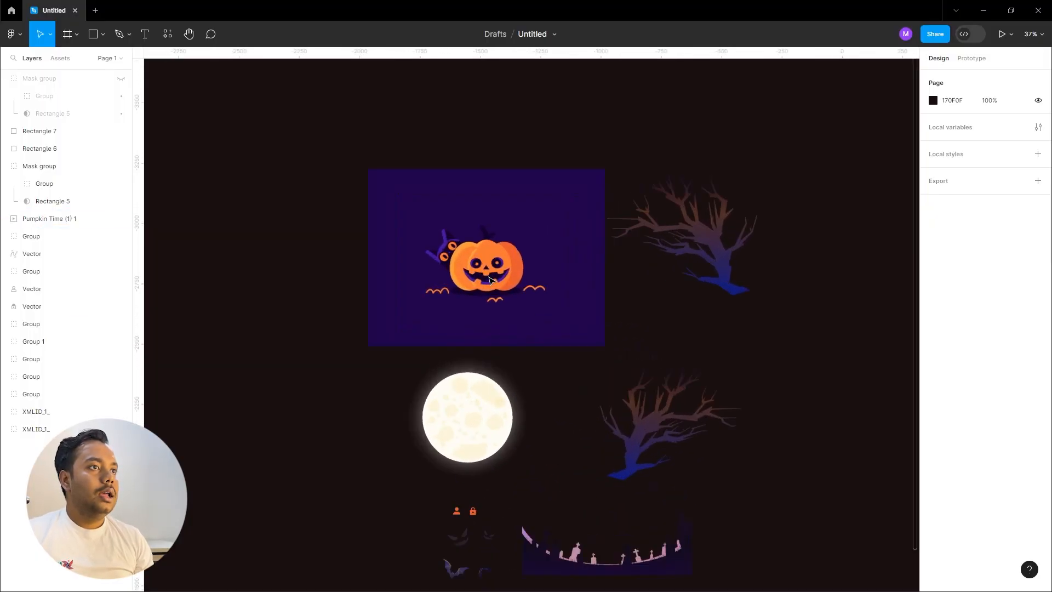
drag(499, 281, 373, 282)
key(ctrl+z)
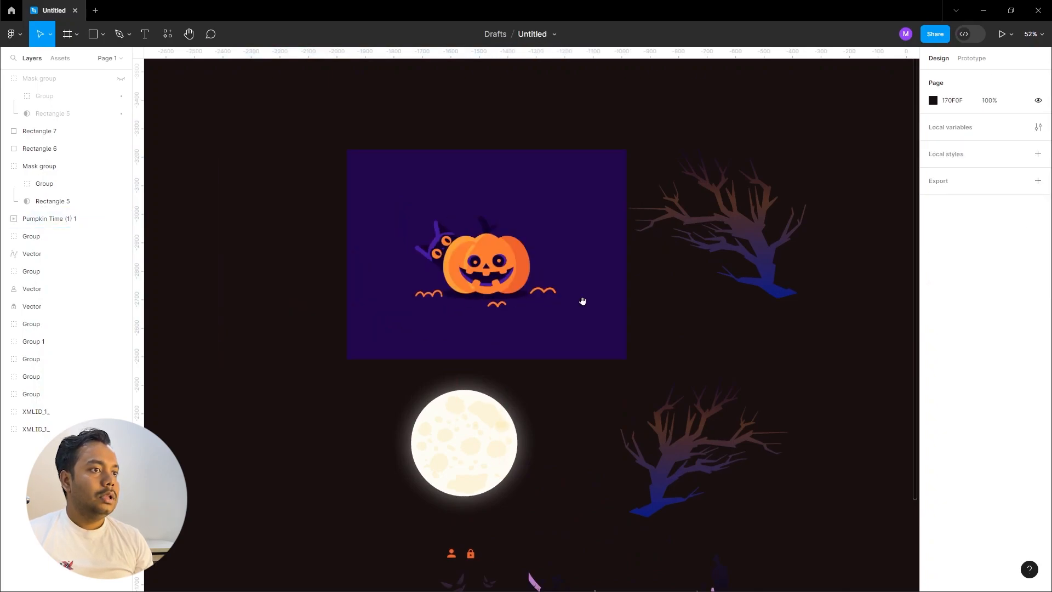
drag(605, 309, 460, 291)
scroll(550, 306, right, 1)
scroll(556, 181, down, 5)
scroll(630, 270, left, 5)
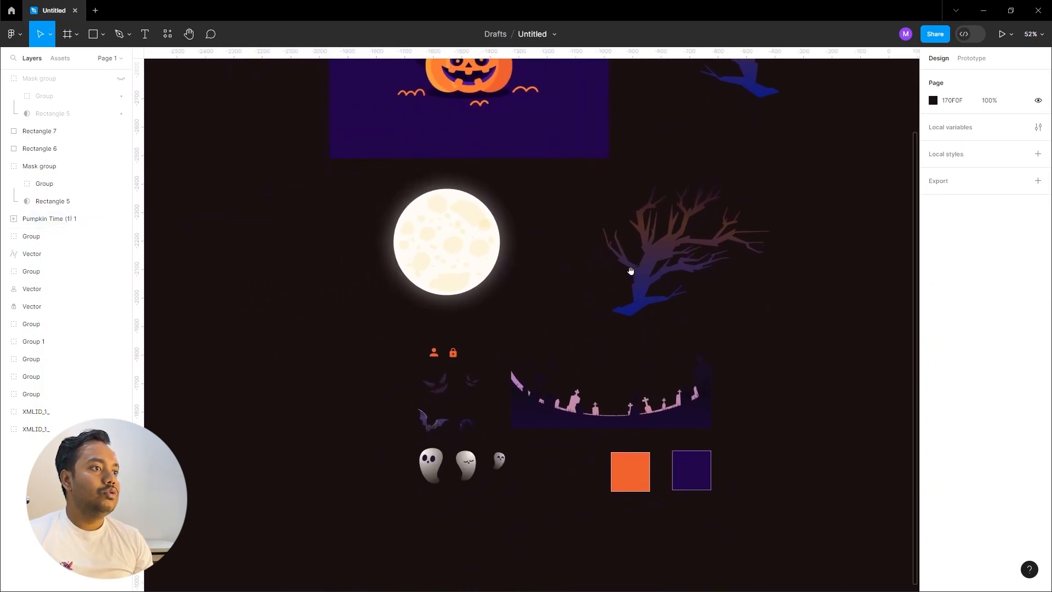
drag(531, 347, 531, 231)
scroll(531, 233, up, 5)
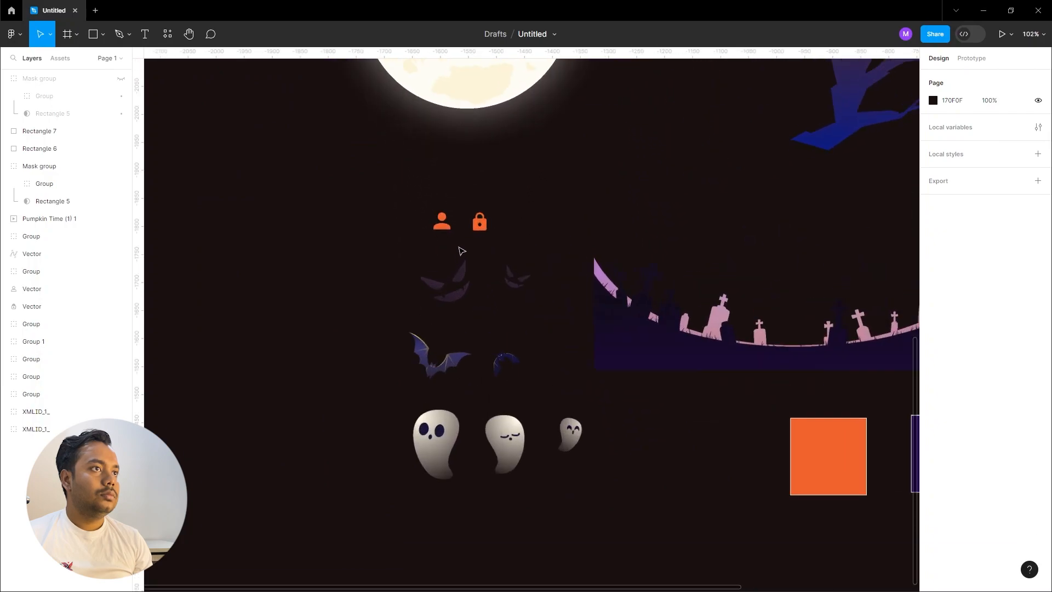
scroll(530, 236, down, 1)
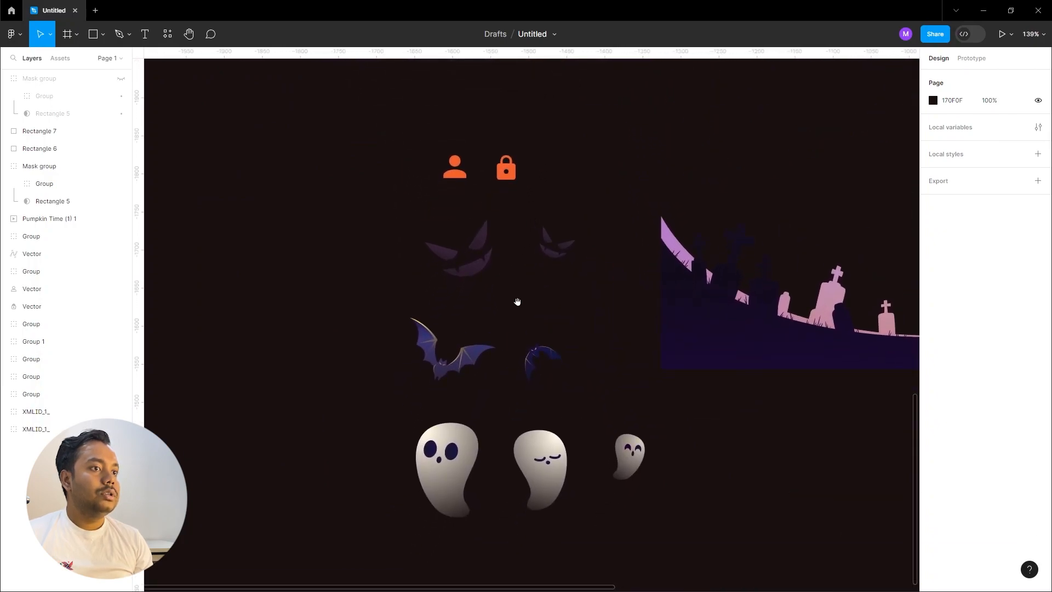
Step: Examine the user and lock icons, spooky faces, bats, graveyard strip, and the orange and purple colour swatches
click(455, 167)
click(506, 170)
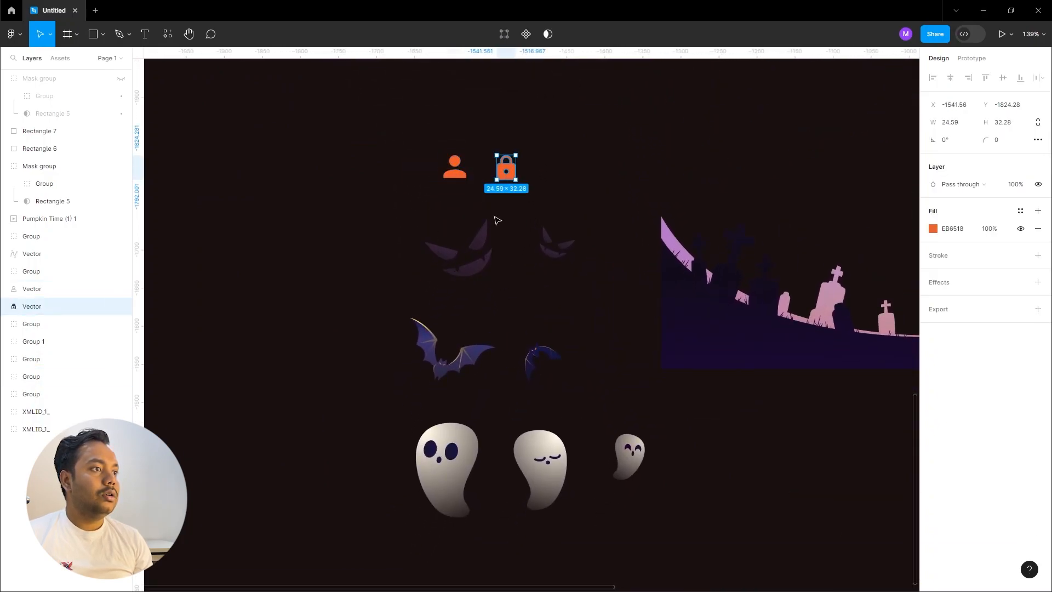
click(461, 249)
click(553, 257)
drag(425, 345, 390, 246)
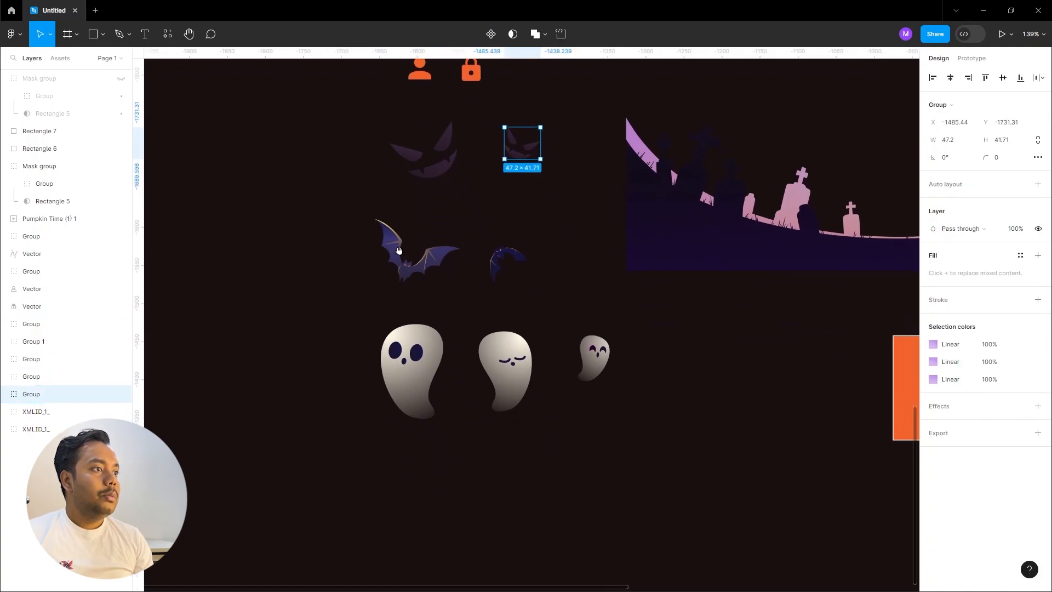
scroll(635, 376, right, 6)
scroll(390, 369, down, 3)
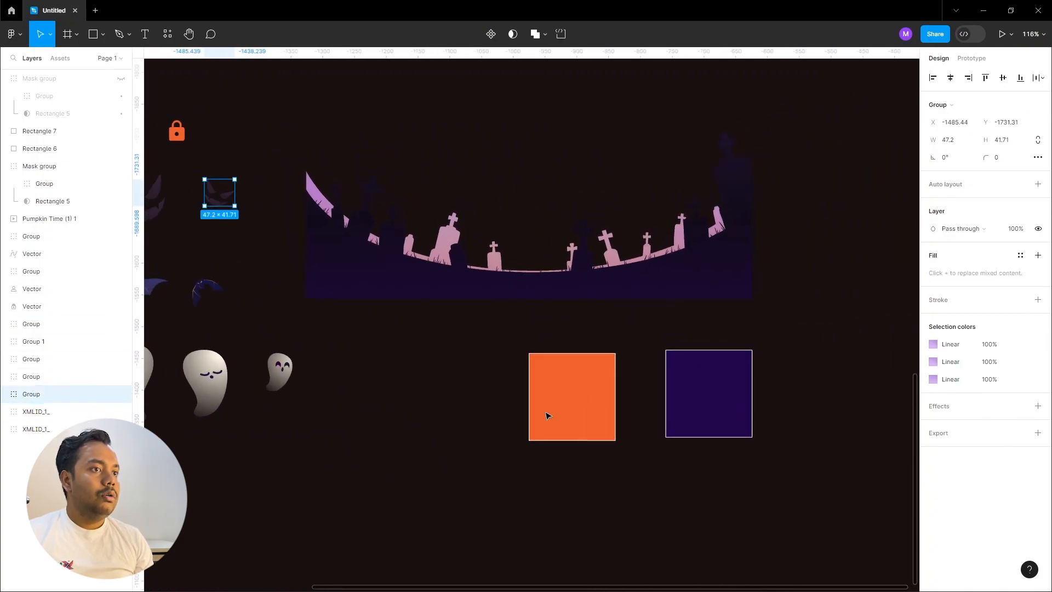
scroll(505, 404, right, 1)
click(493, 406)
scroll(526, 477, right, 4)
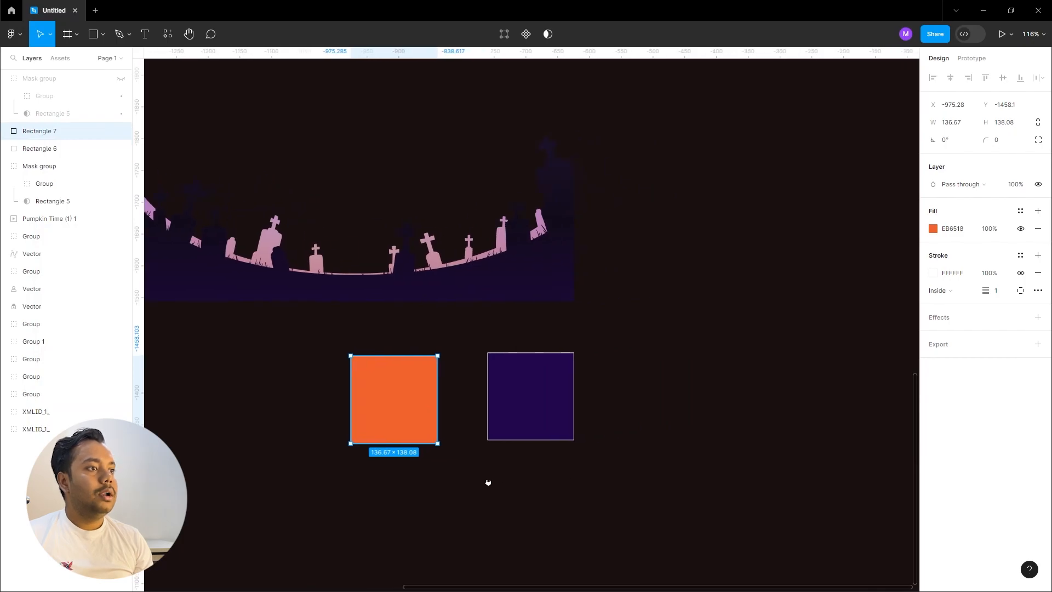
click(547, 407)
scroll(570, 449, up, 2)
scroll(562, 409, down, 5)
Step: Draw a frame about 1742 × 1166 below the artwork and fill it with the purple swatch's colour, 22074E
click(72, 42)
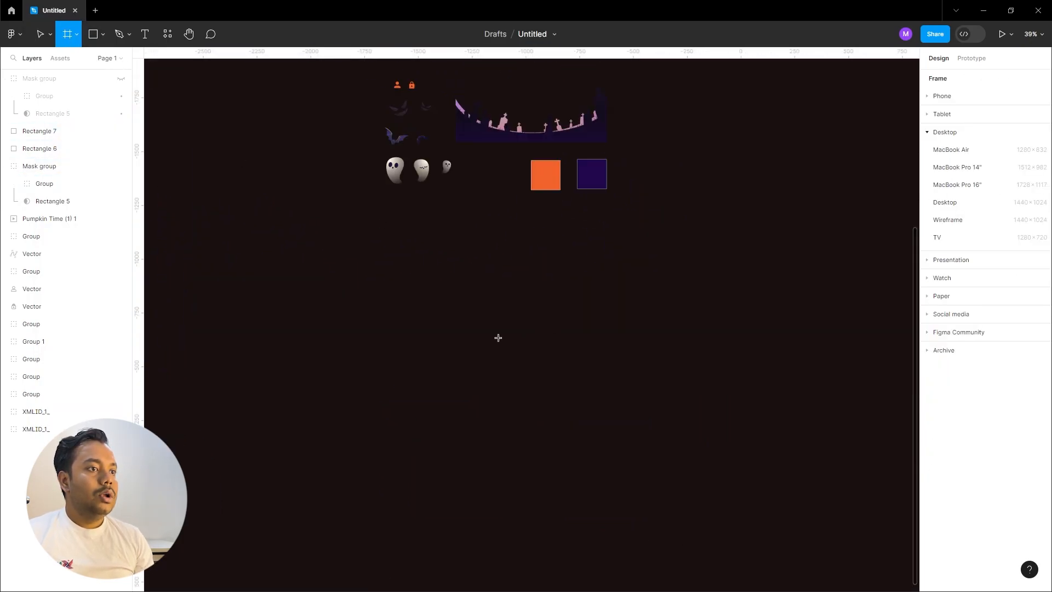
drag(333, 261, 708, 512)
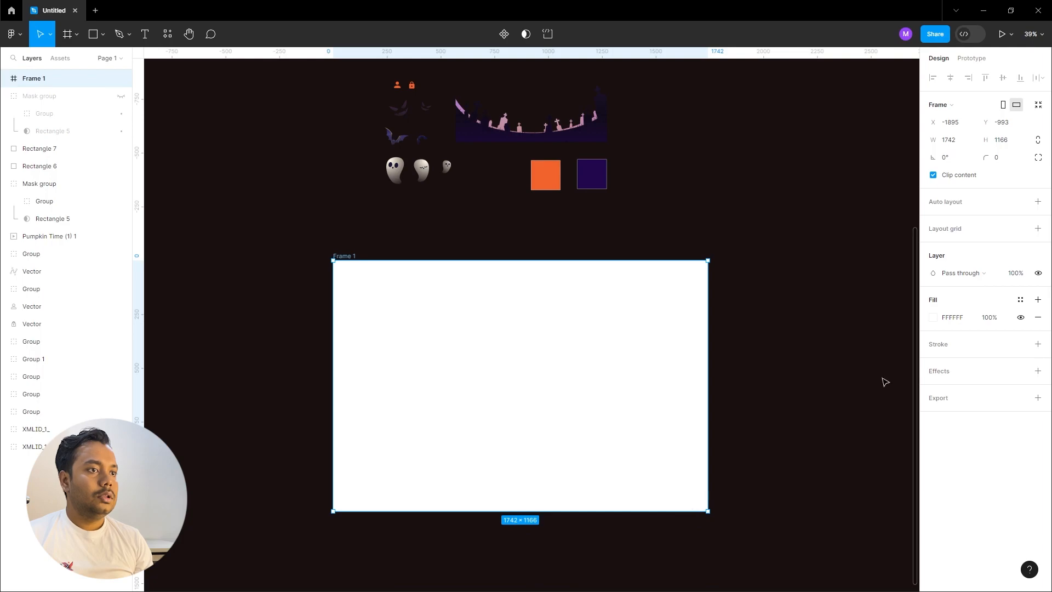
click(935, 318)
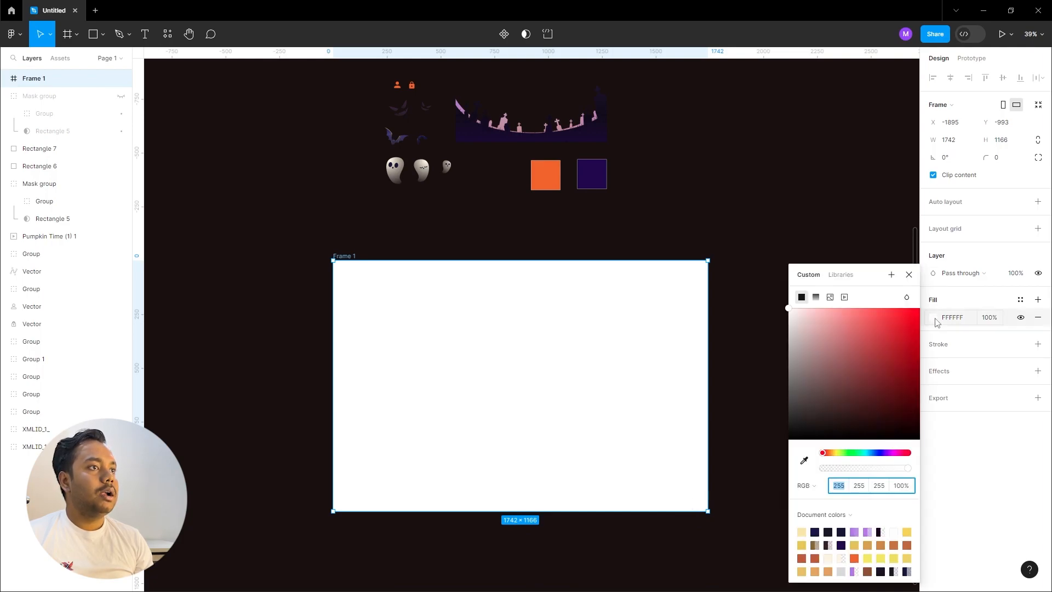
click(804, 460)
click(597, 172)
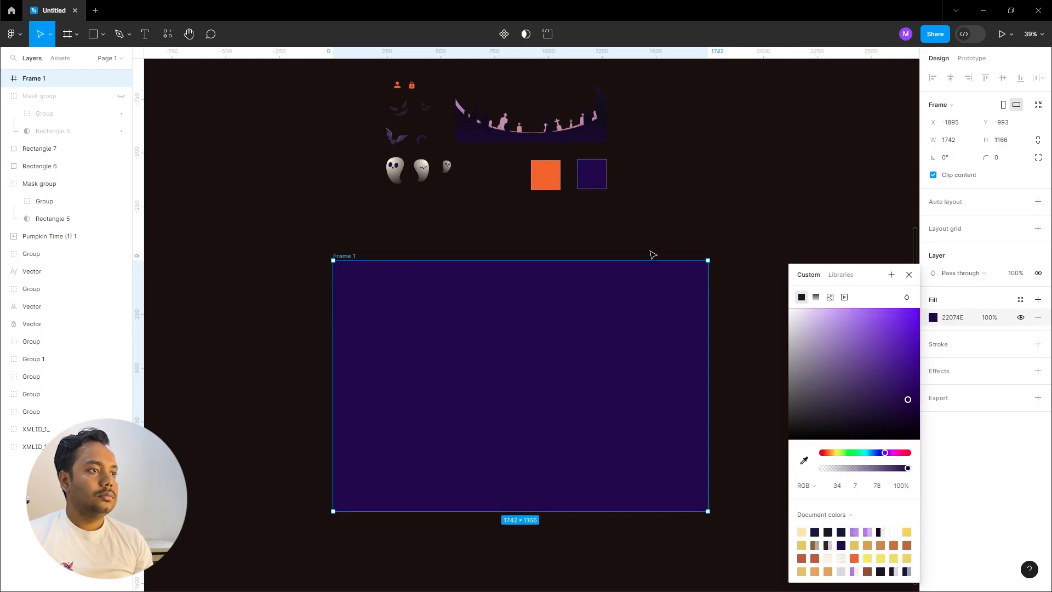
Step: Add a 1920 × 1080 frame named Laptop over the purple frame and scale it down to about 1212 × 682
key(f)
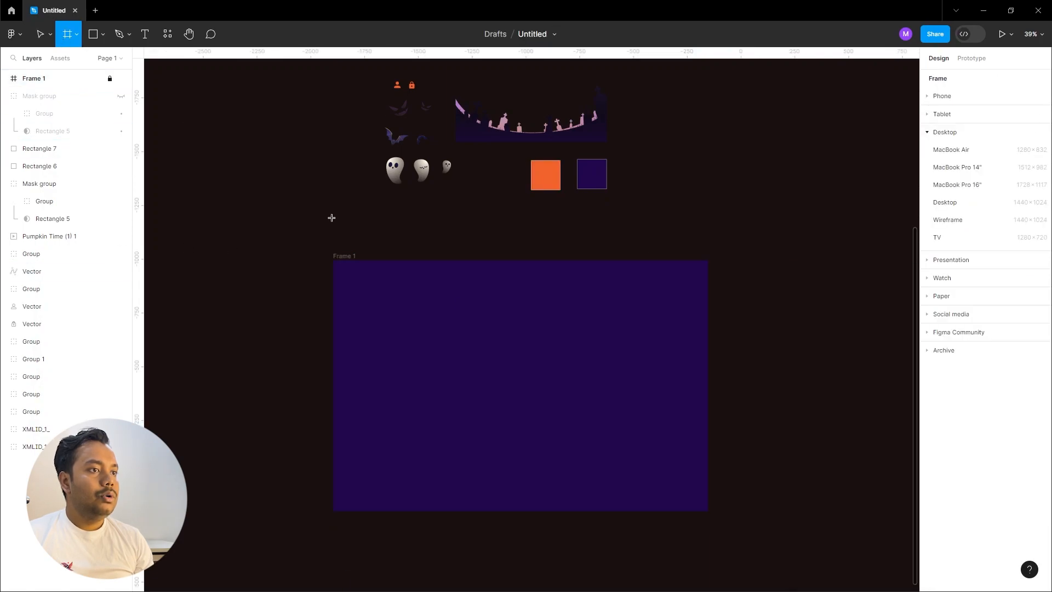
click(420, 343)
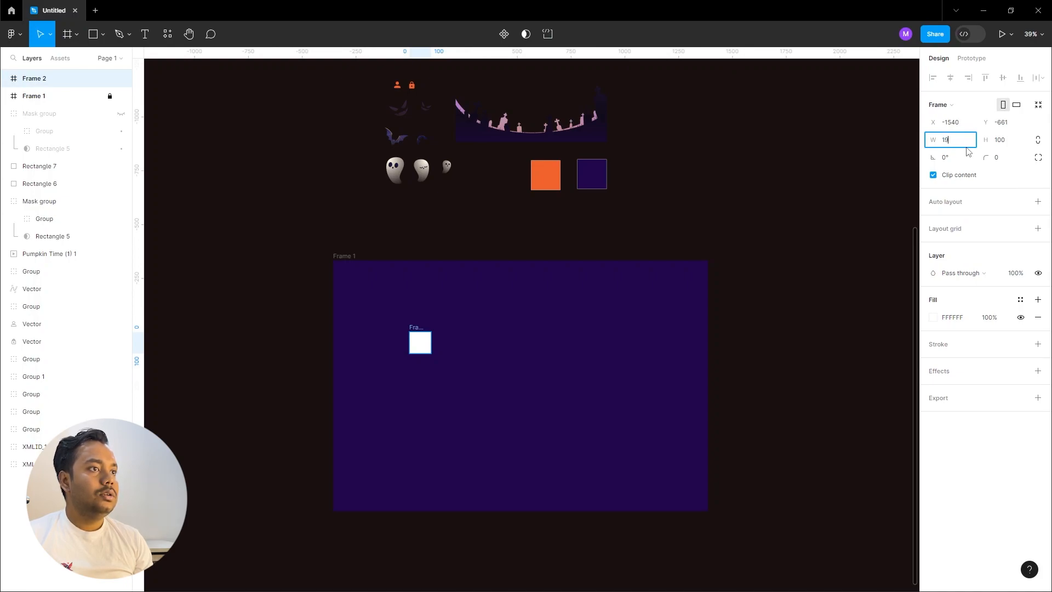
key(Tab)
text(1)
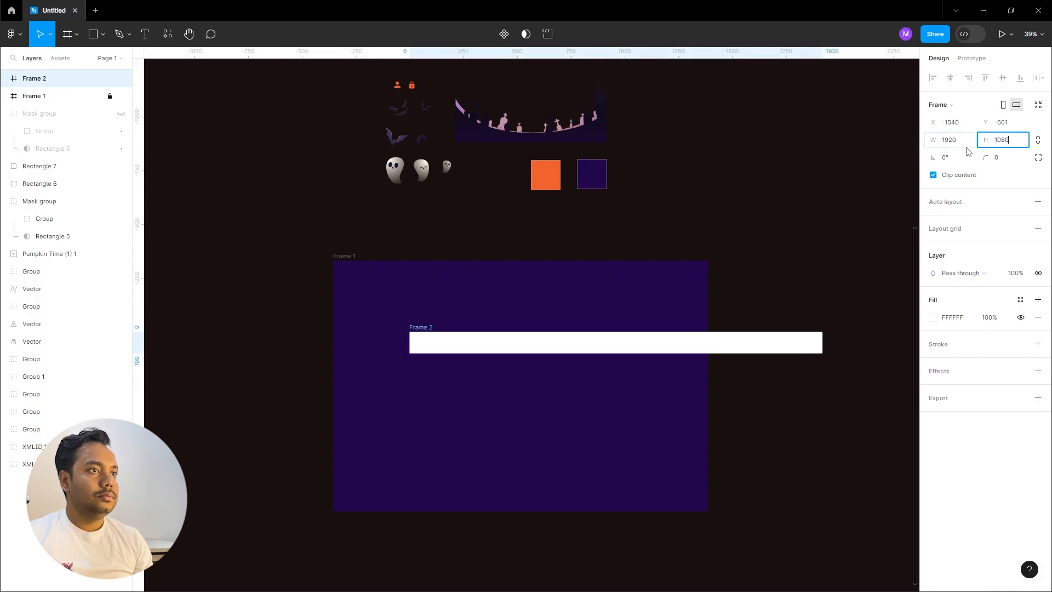
key(Return)
drag(577, 401, 508, 346)
drag(749, 493, 656, 450)
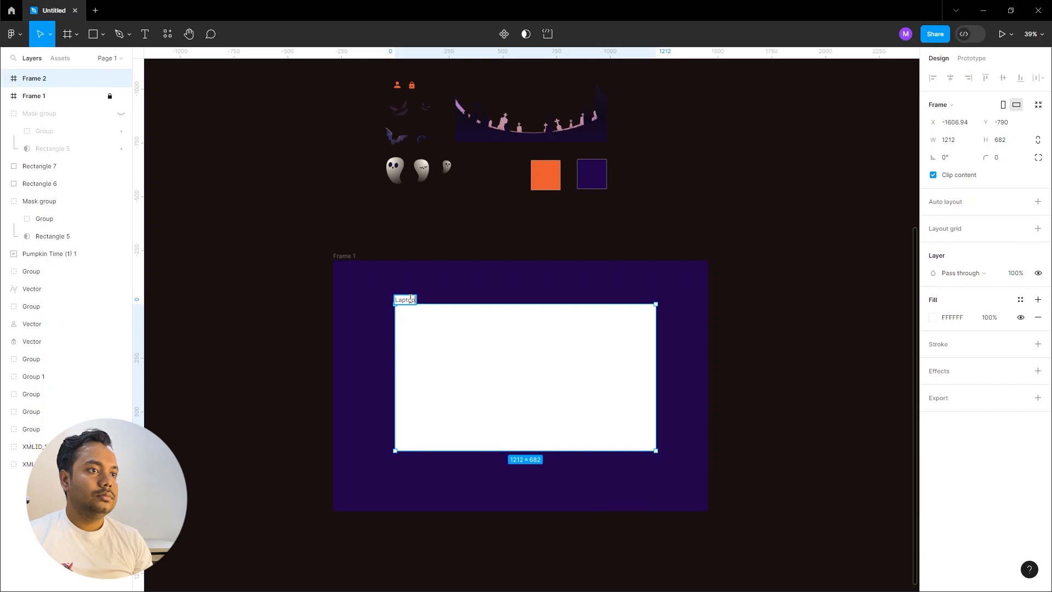
Step: Rename the purple outer frame as Dashboard and enlarge the inner Laptop frame to about 1378 × 776
click(371, 251)
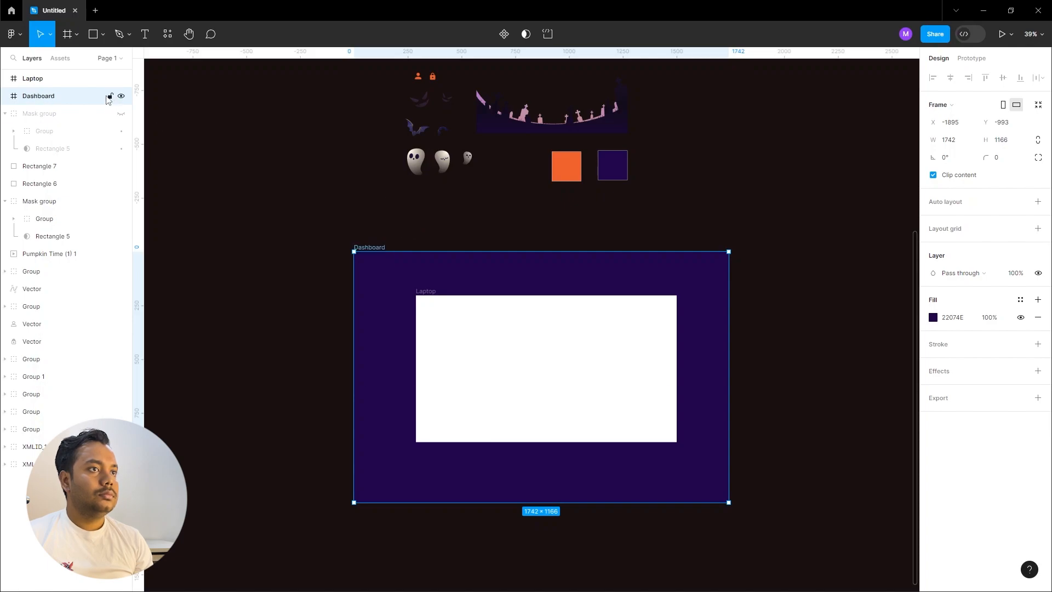
drag(470, 188, 451, 160)
click(510, 359)
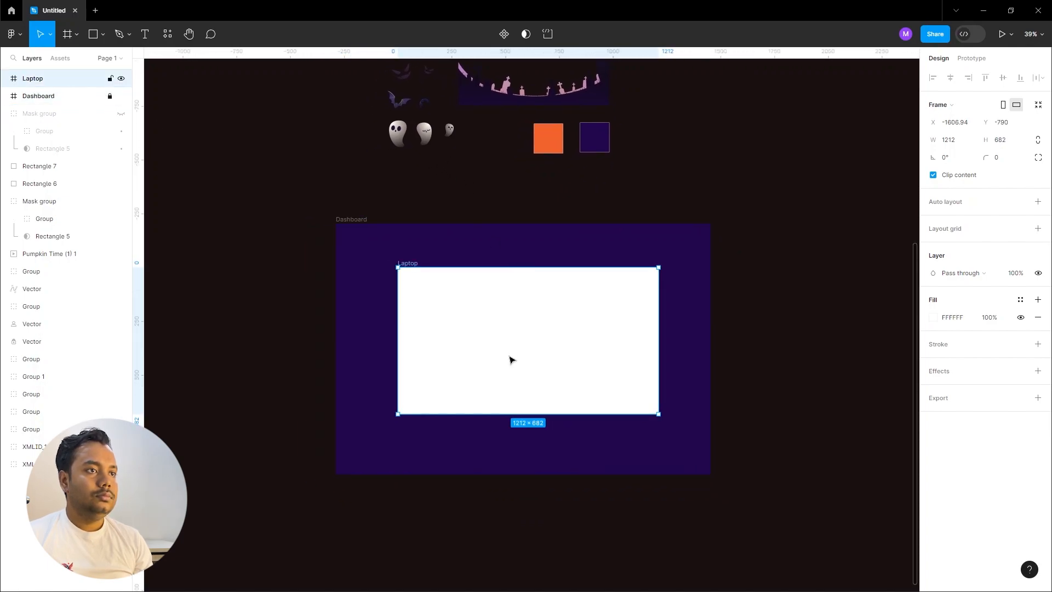
drag(522, 369, 520, 369)
drag(650, 417, 667, 424)
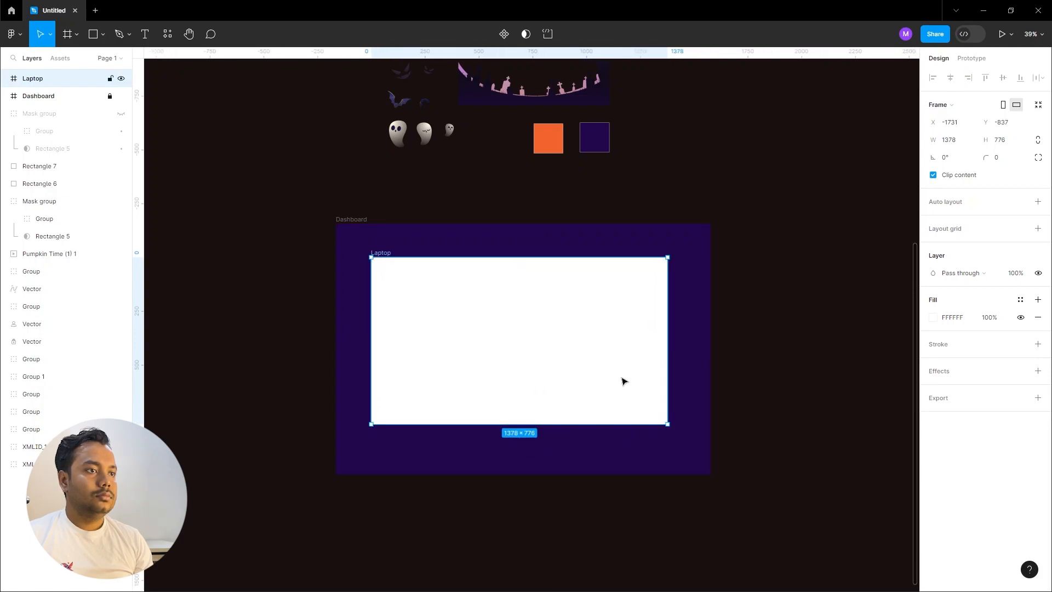
Step: Add a drop shadow to the Laptop frame with X 15, Y 15 and a blur of 50
click(935, 375)
click(933, 392)
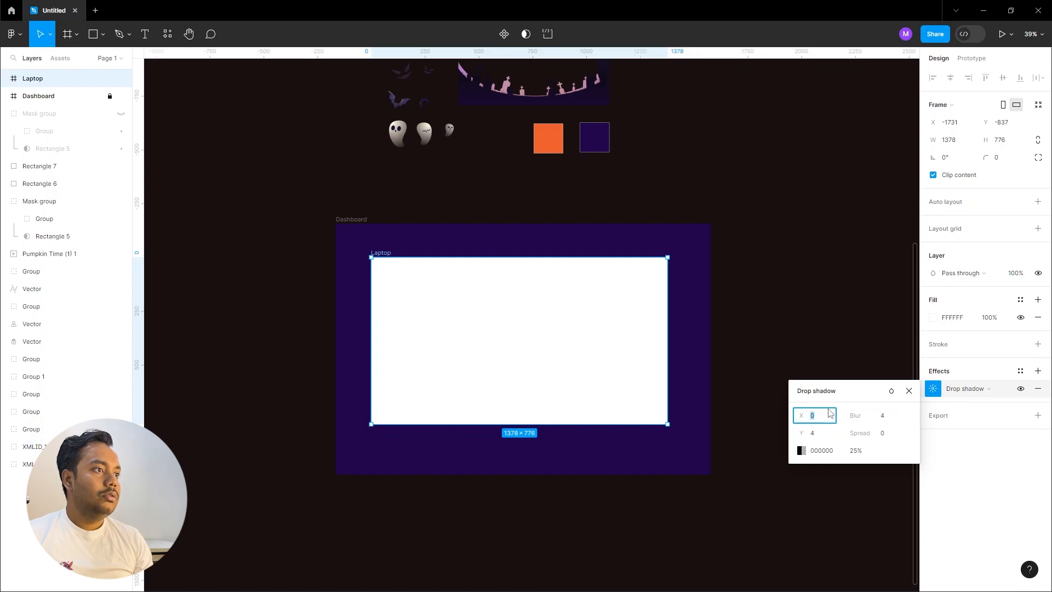
text(15)
key(Tab)
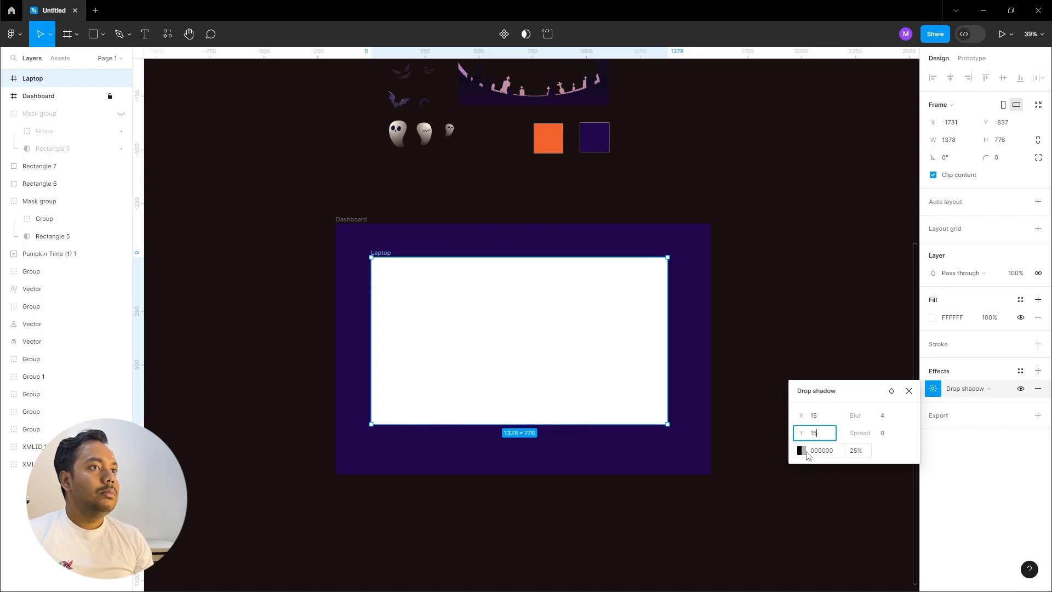
click(802, 451)
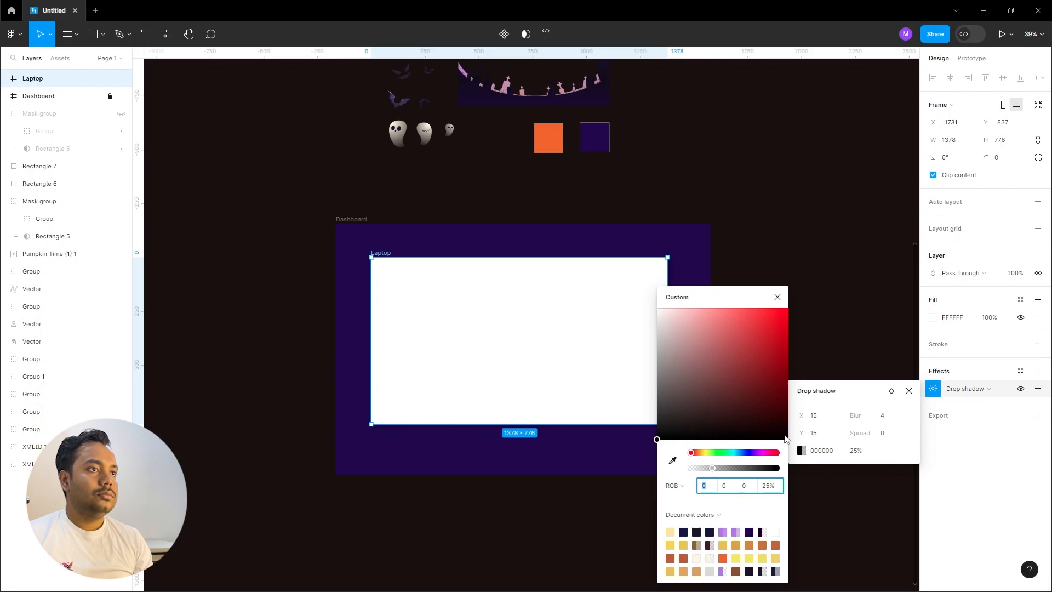
click(776, 298)
text(50)
key(Return)
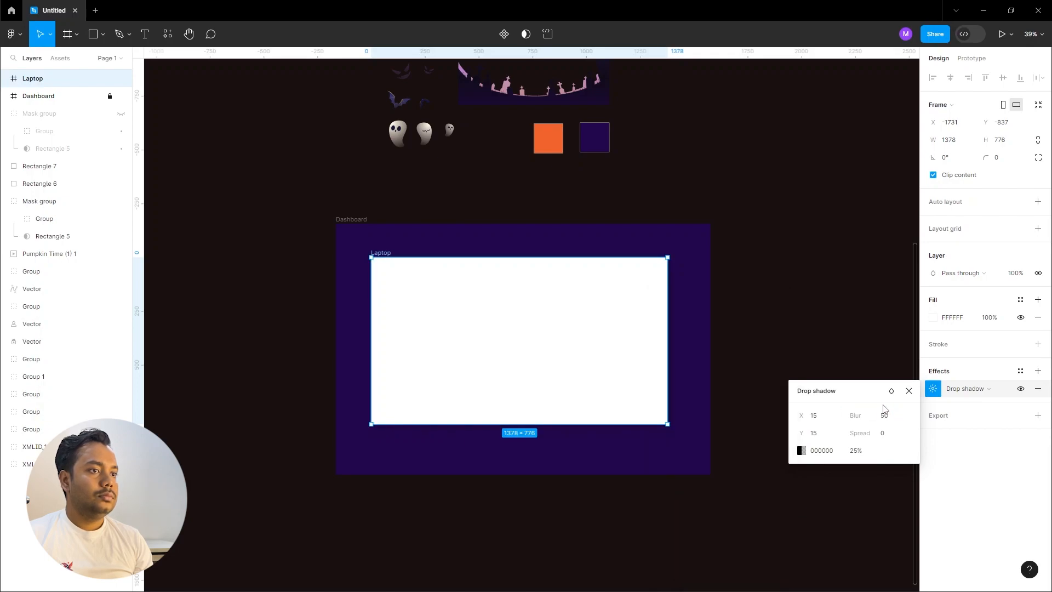
Step: Set the opacity of the Laptop frame's black drop shadow to 70%
click(856, 451)
text(56)
key(Return)
click(866, 451)
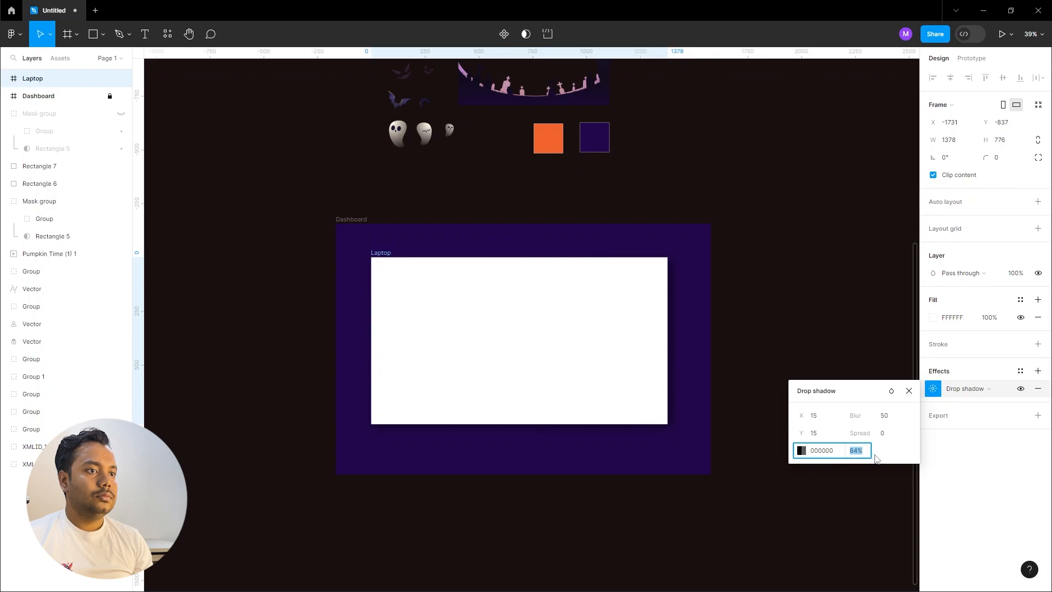
key(Up)
key(Up)
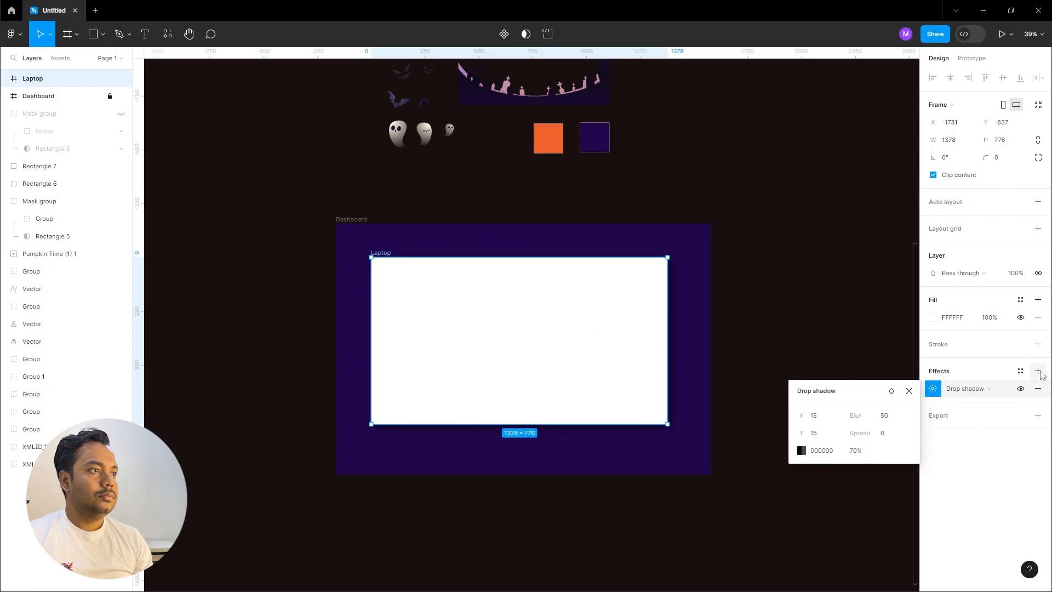
Step: Add a second drop shadow to the Laptop frame with X -15 and Y -15
click(1039, 371)
text(-15)
key(Tab)
text(1)
key(BackSpace)
Step: Give the second drop shadow a light purple colour, E0CDFF
click(801, 450)
click(673, 461)
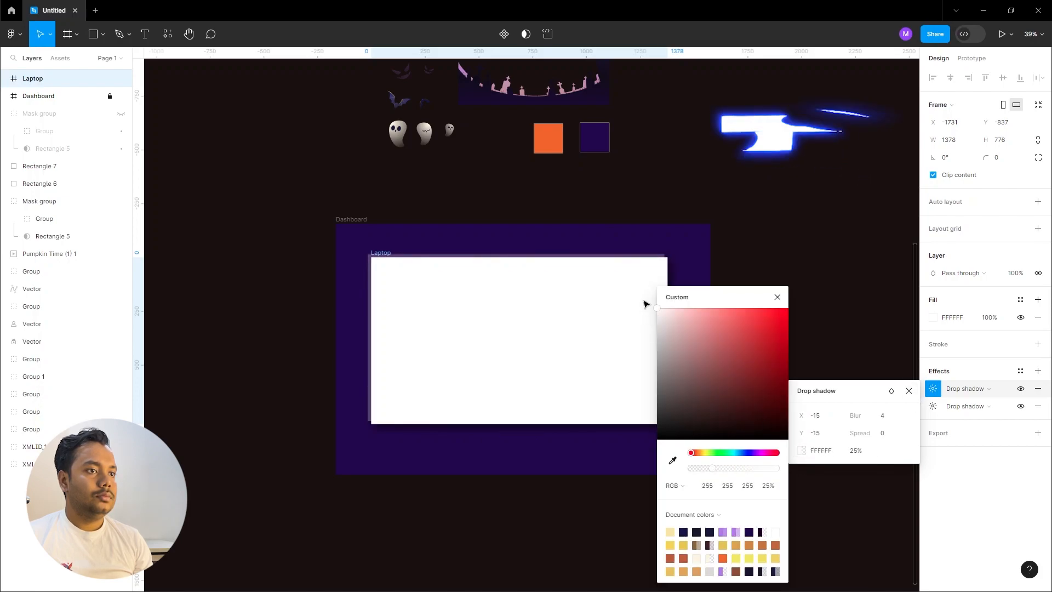
click(685, 285)
click(683, 308)
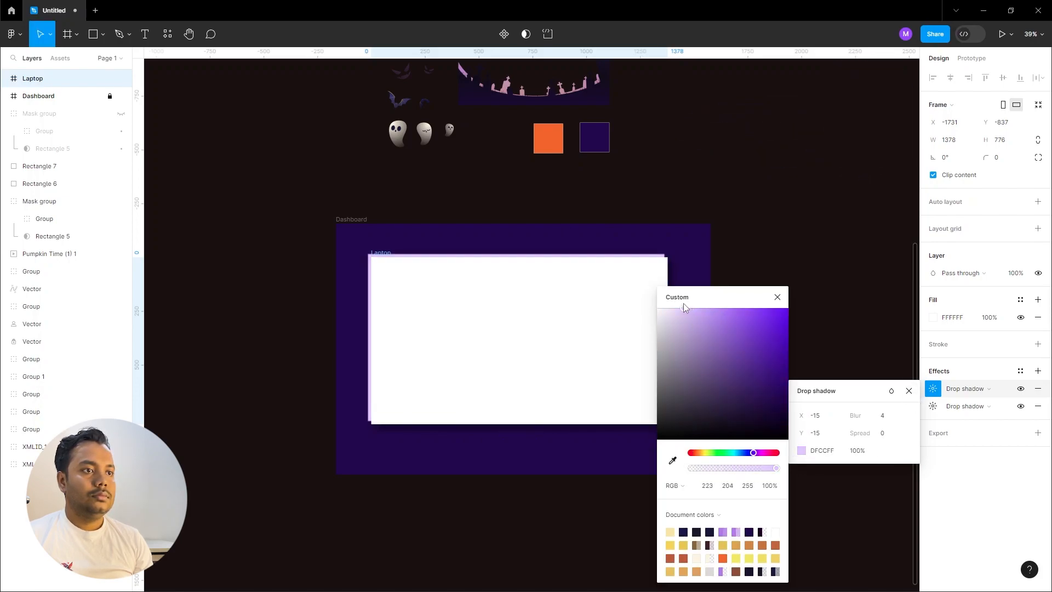
Step: Set the second drop shadow's blur to 50 and its opacity to 20%
click(887, 420)
text(50)
key(Return)
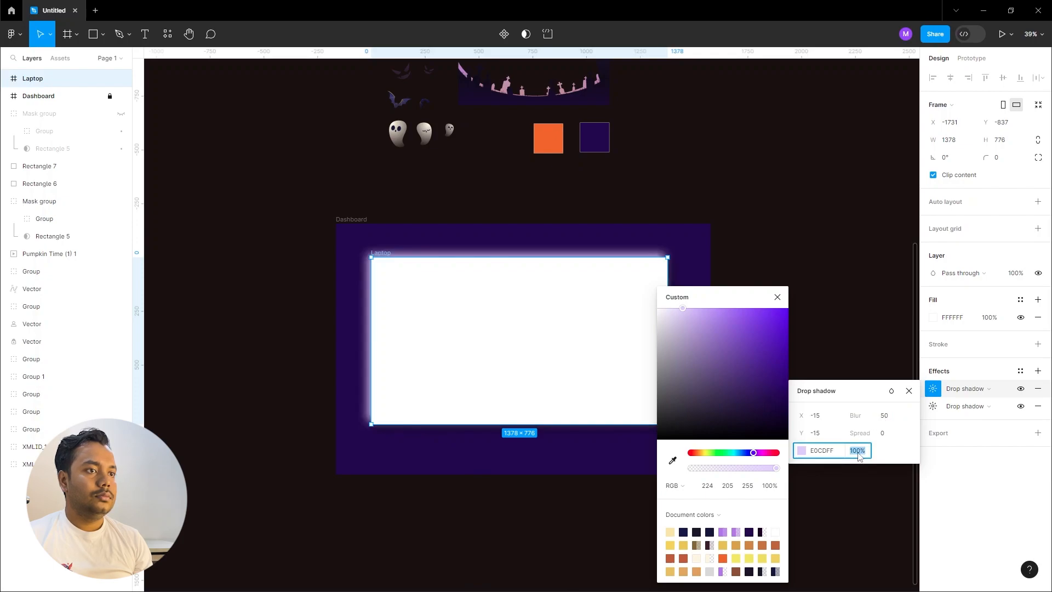
text(50)
key(Return)
text(20)
key(Return)
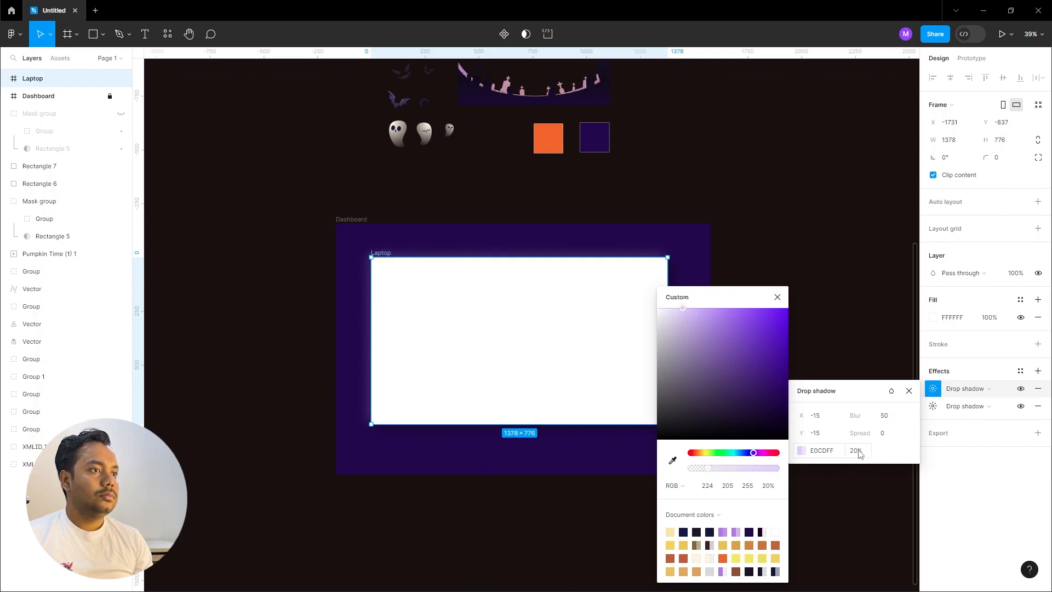
Step: Set the second drop shadow's blur to 40 and its colour to the deeper purple C19BFF
text(40)
key(Return)
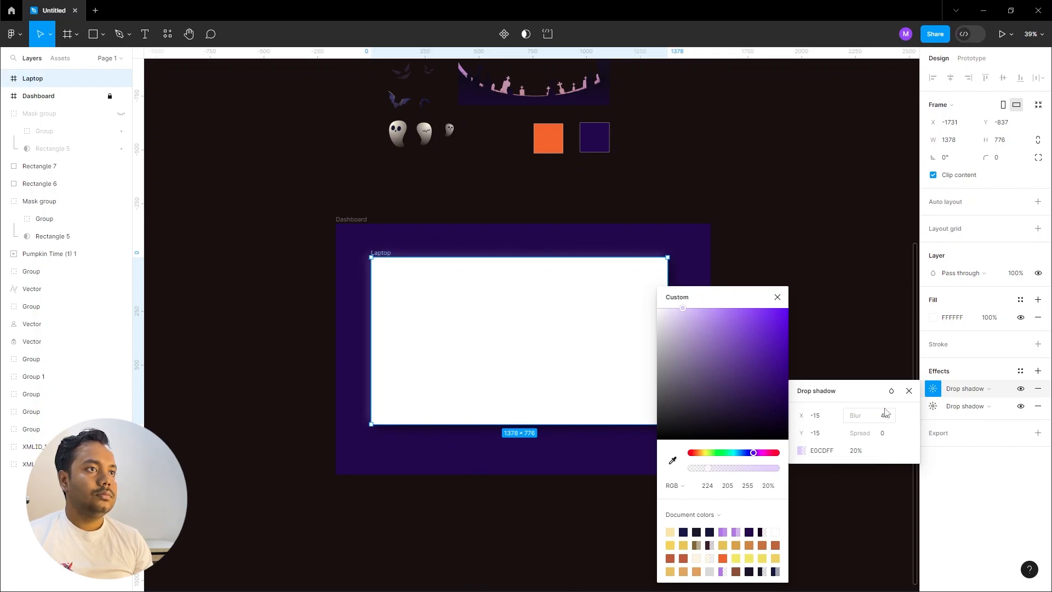
click(713, 309)
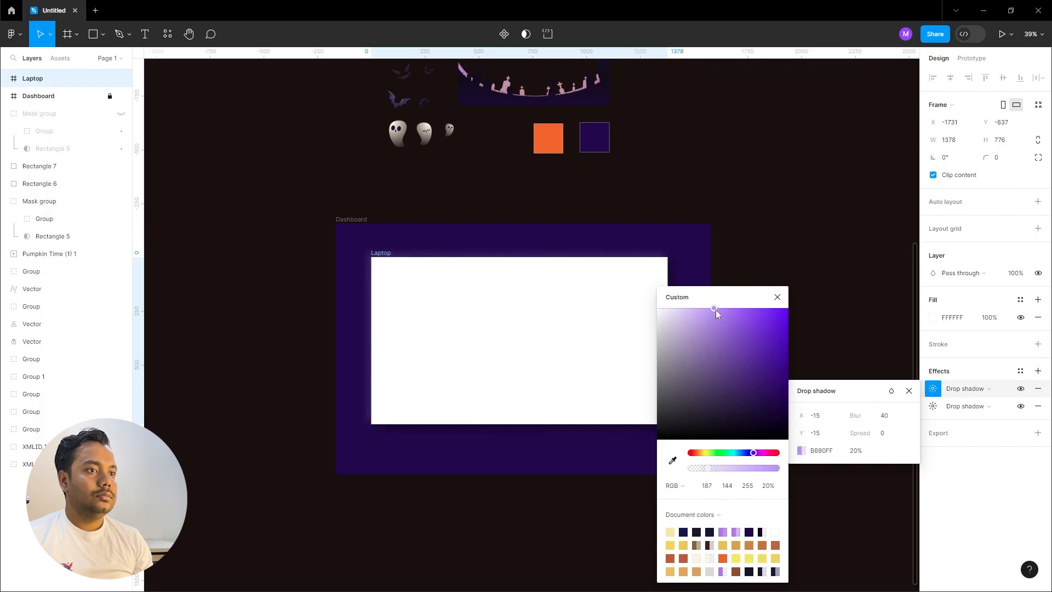
key(Escape)
key(Escape)
key(Escape)
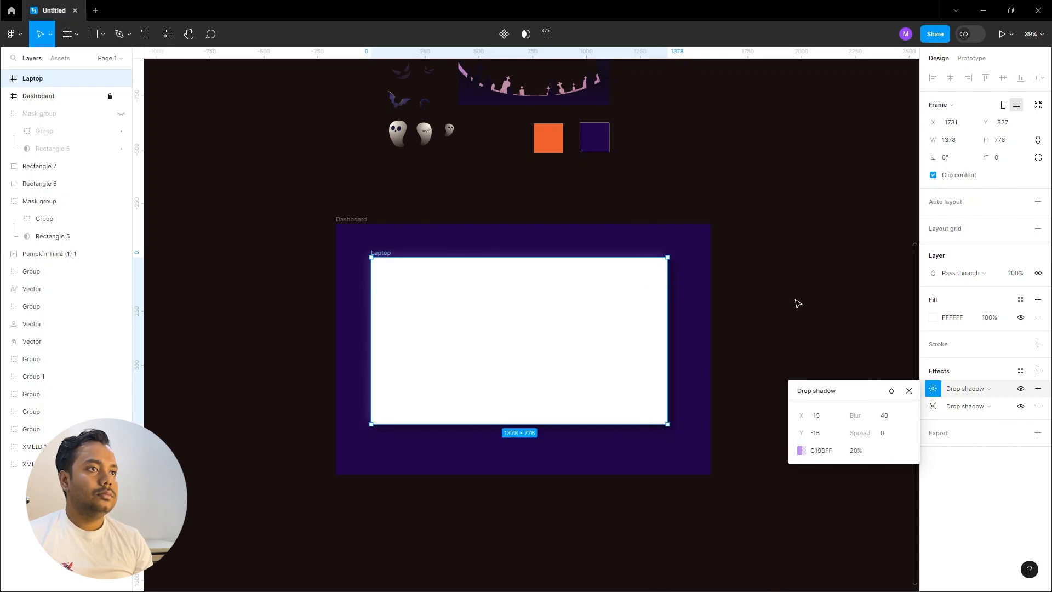
click(507, 335)
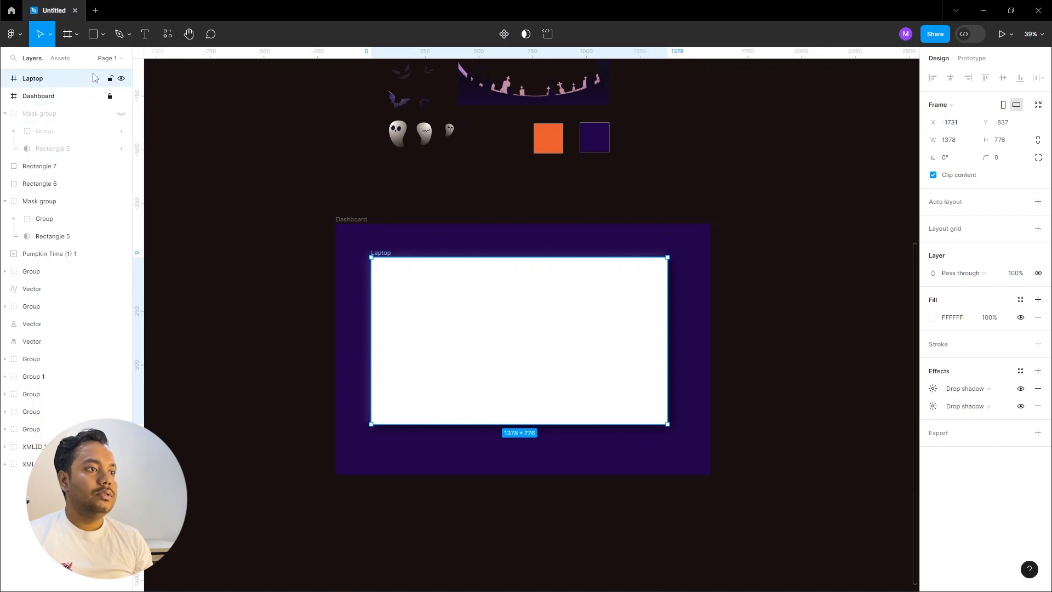
Step: Place a locked copy of the graveyard illustration in the Laptop frame, scaled to cover the frame's full width
click(517, 192)
scroll(512, 225, up, 2)
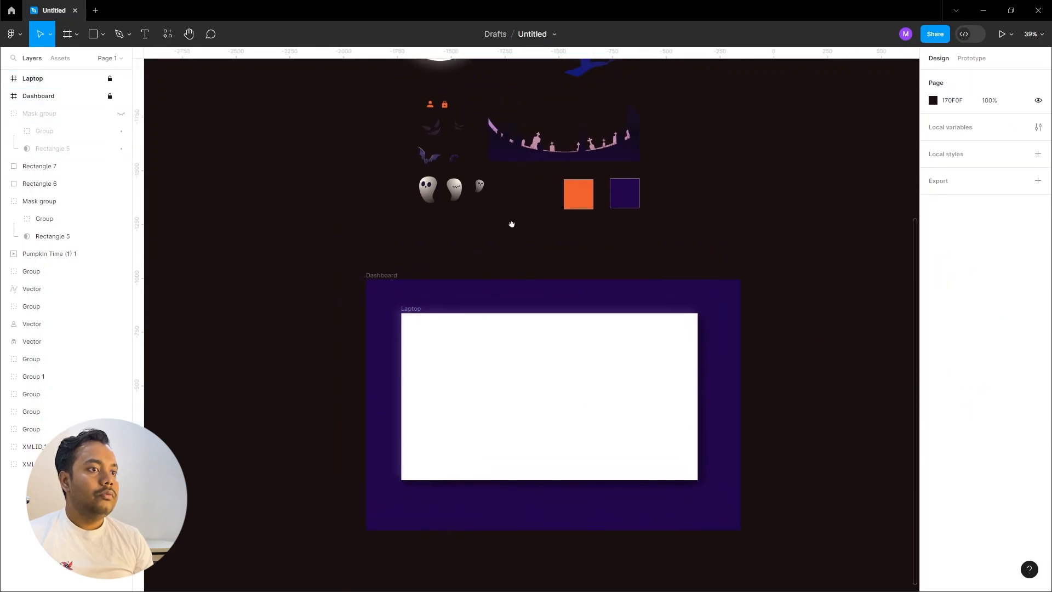
click(537, 159)
drag(536, 159, 536, 433)
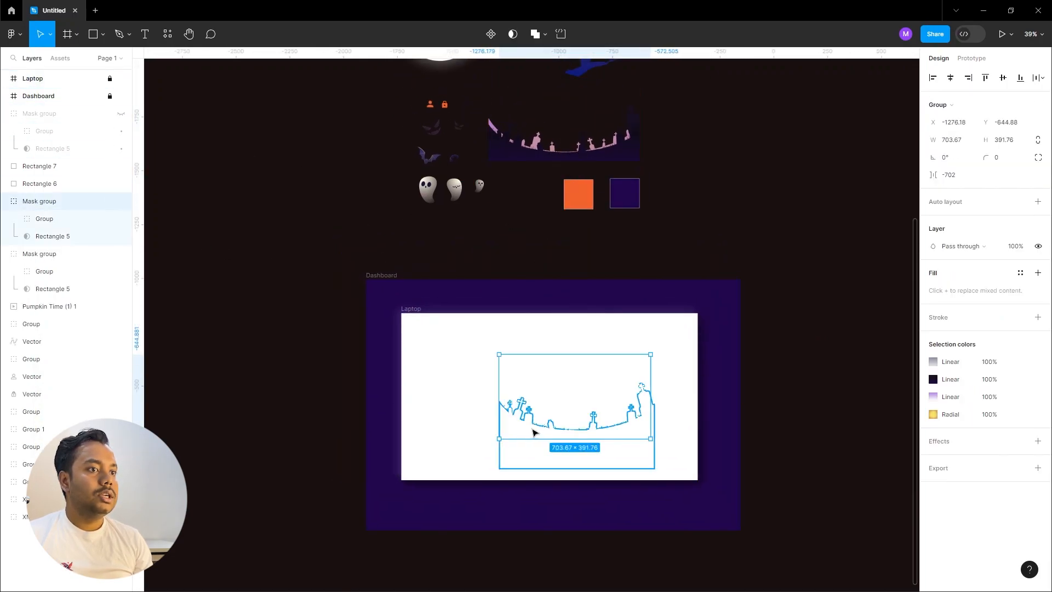
key(])
drag(637, 470, 687, 442)
drag(653, 438, 630, 438)
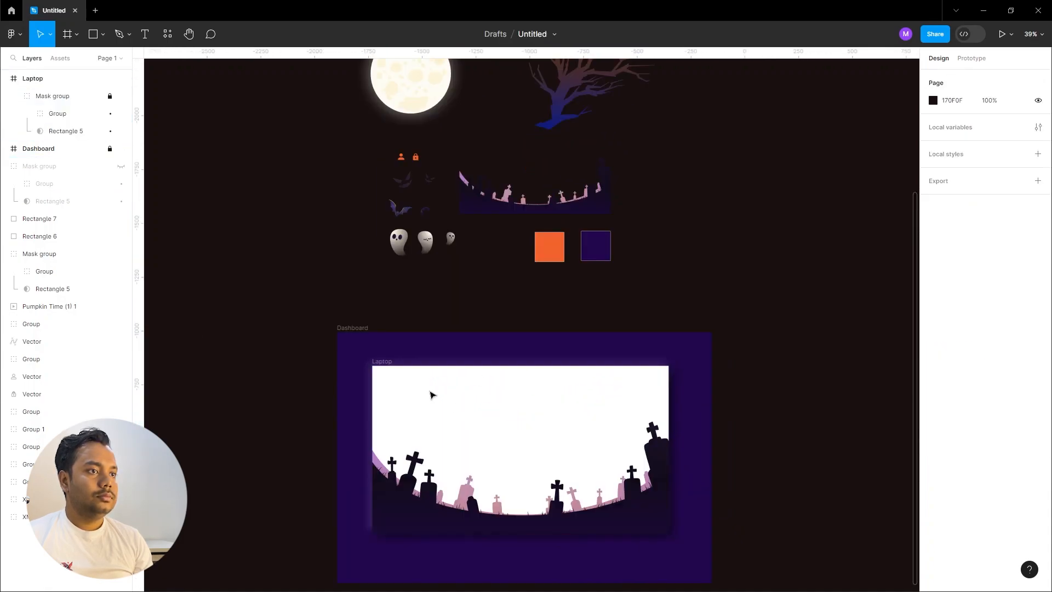
Step: Change the Laptop frame's fill to the Dashboard's dark purple, 22074E
click(392, 367)
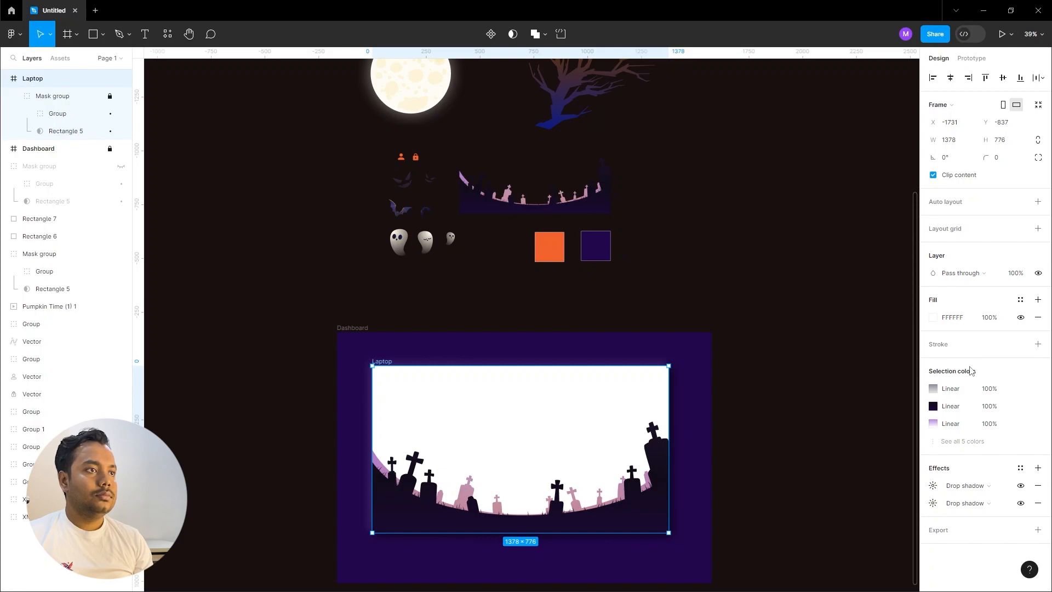
click(932, 320)
click(805, 461)
click(617, 336)
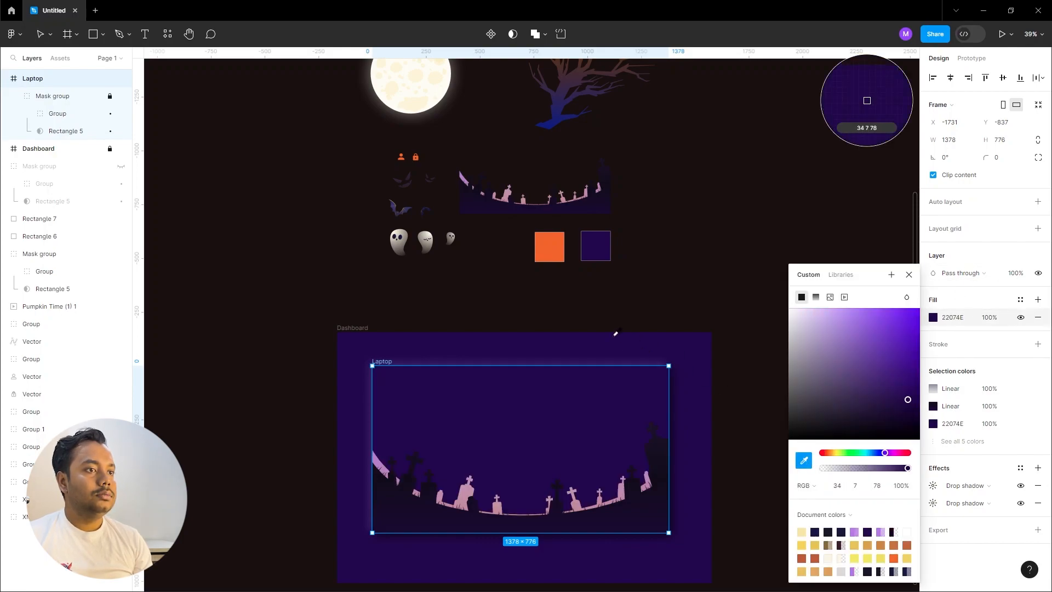
click(666, 250)
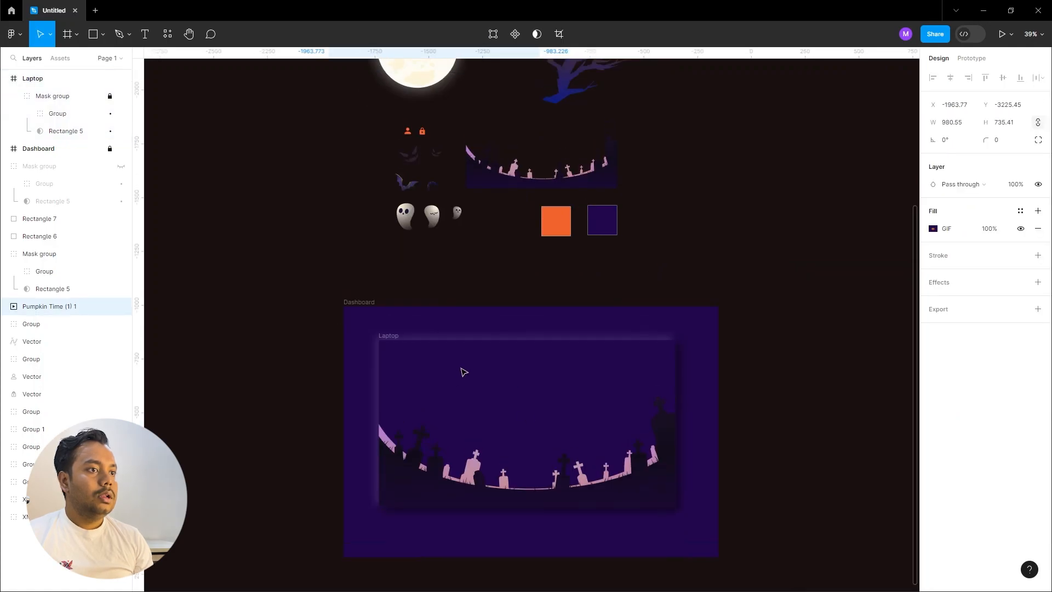
Step: Move the Pumpkin Time GIF into the left half of the Laptop frame and send it behind the graveyard
scroll(463, 371, up, 3)
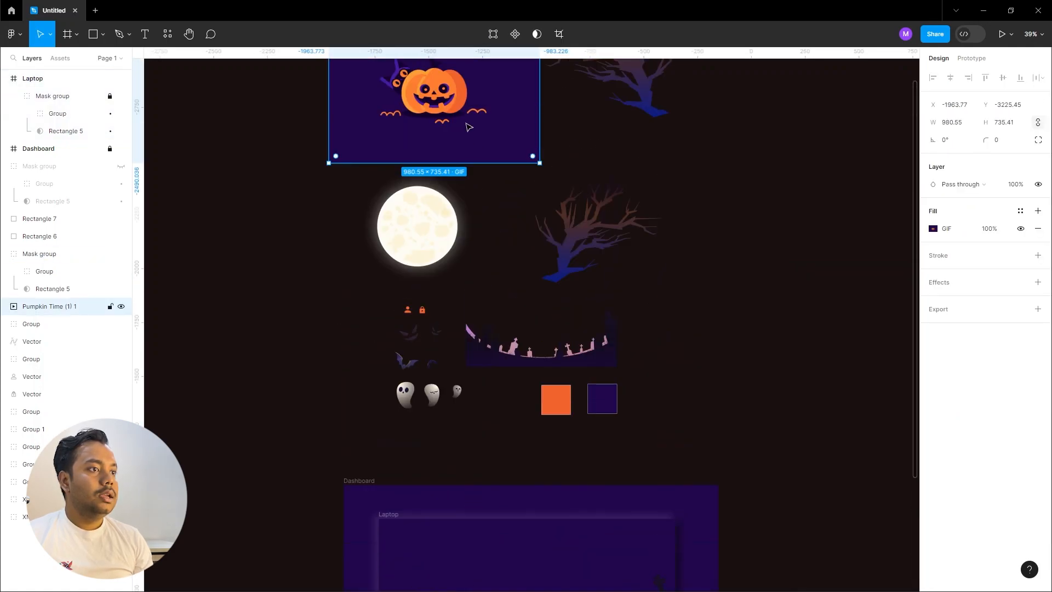
drag(469, 127, 450, 564)
scroll(455, 493, down, 5)
drag(464, 341, 480, 353)
key(ctrl+[)
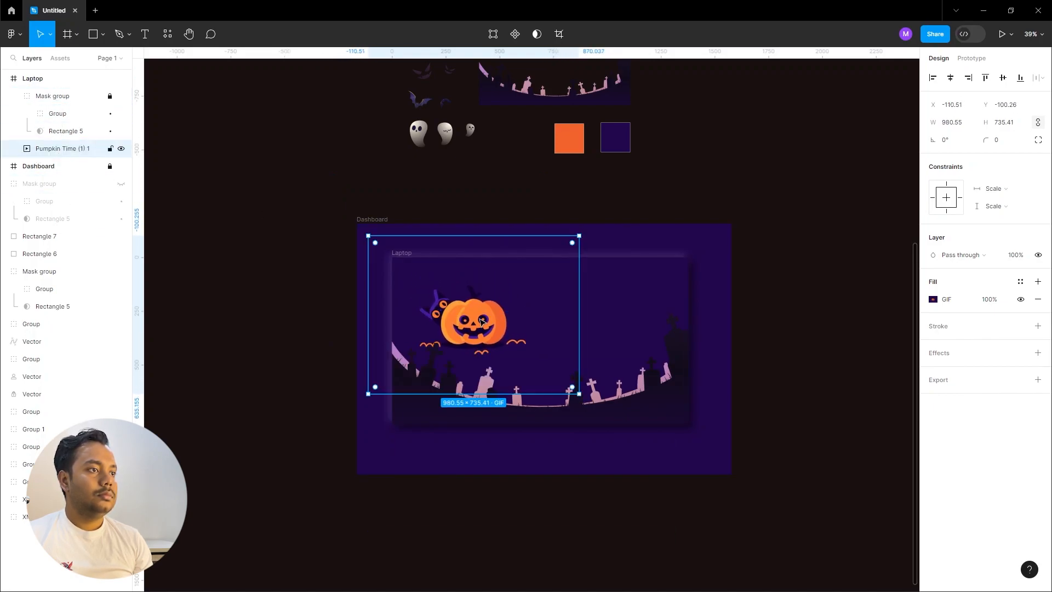
Step: Move the bare tree branches group into the upper-left corner of the Laptop frame
scroll(505, 183, up, 5)
drag(551, 173, 398, 425)
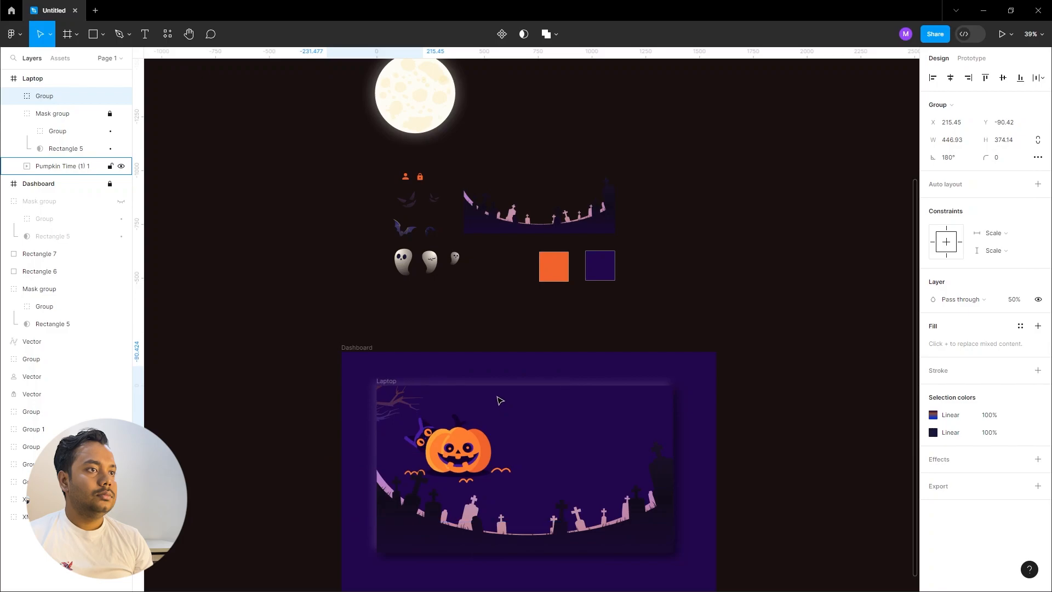
click(611, 269)
Step: Move the other tree vector to the Laptop frame's upper-right edge and scale it down to fit above the tombstones
scroll(615, 270, up, 3)
drag(614, 417, 589, 359)
scroll(585, 358, up, 10)
key(shift+Right)
key(shift+Right)
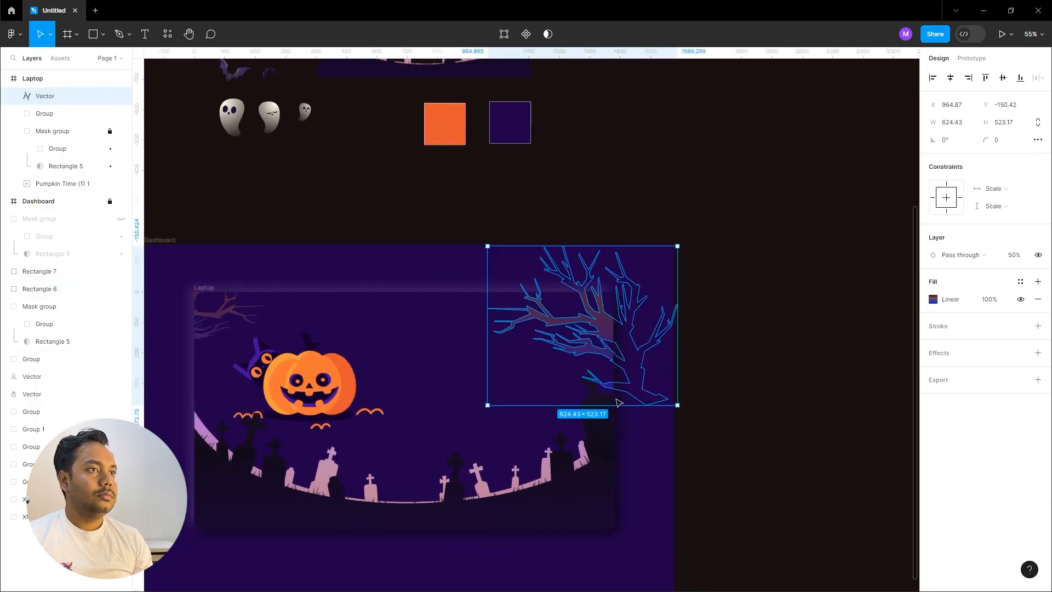
drag(543, 530, 564, 493)
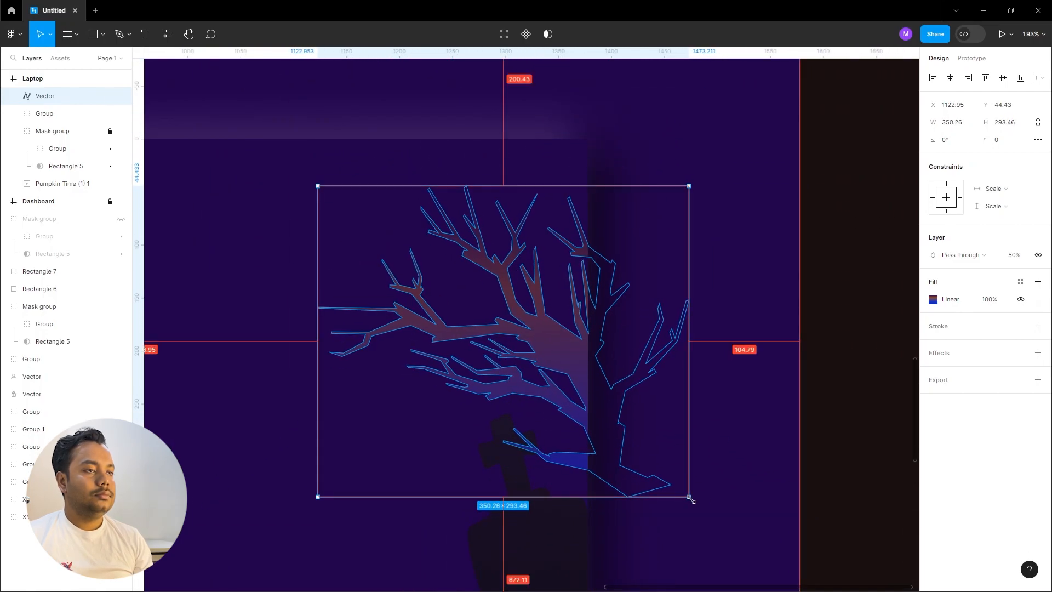
drag(688, 498, 712, 515)
key(shift+Up)
key(Escape)
Step: Move the moon into the Laptop frame's upper-right area and send it behind the tree and the graveyard
scroll(496, 227, down, 2)
scroll(496, 227, down, 5)
drag(399, 205, 624, 364)
scroll(423, 170, down, 5)
key(ctrl+[)
key(ctrl+[)
key(ctrl+[)
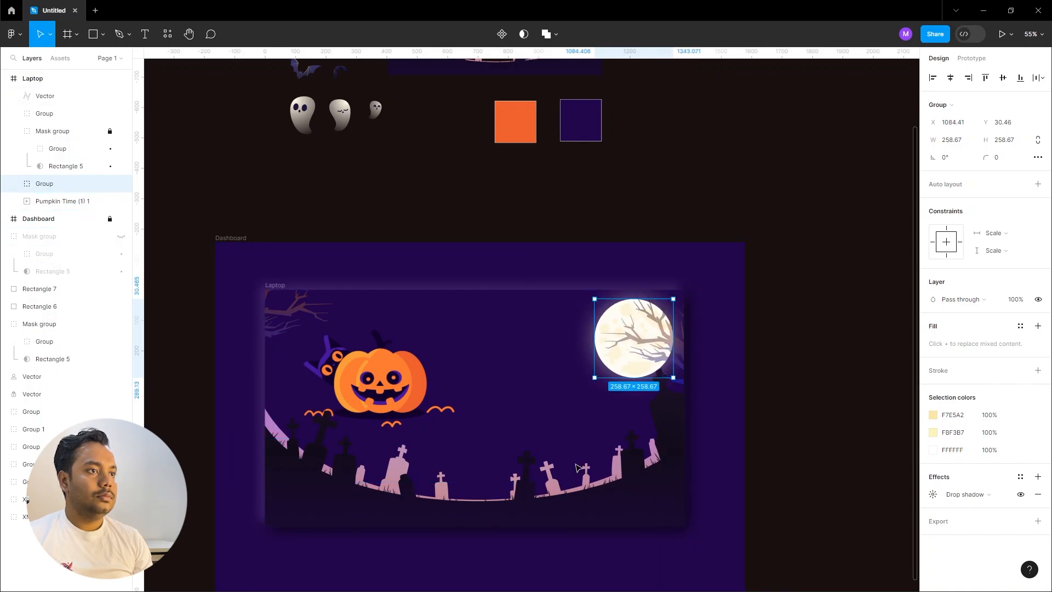
Step: Enlarge the moon to about 302 × 302 and adjust its position behind the tree
right_click(516, 478)
drag(68, 184, 60, 124)
mouse_move(616, 354)
mouse_down()
mouse_move(639, 377)
mouse_move(622, 354)
mouse_up()
drag(672, 378, 679, 385)
drag(66, 134, 67, 192)
drag(611, 333, 611, 335)
Step: Draw a rectangle about 338 × 67.5 between the pumpkin and the moon as an input field
click(102, 34)
click(60, 56)
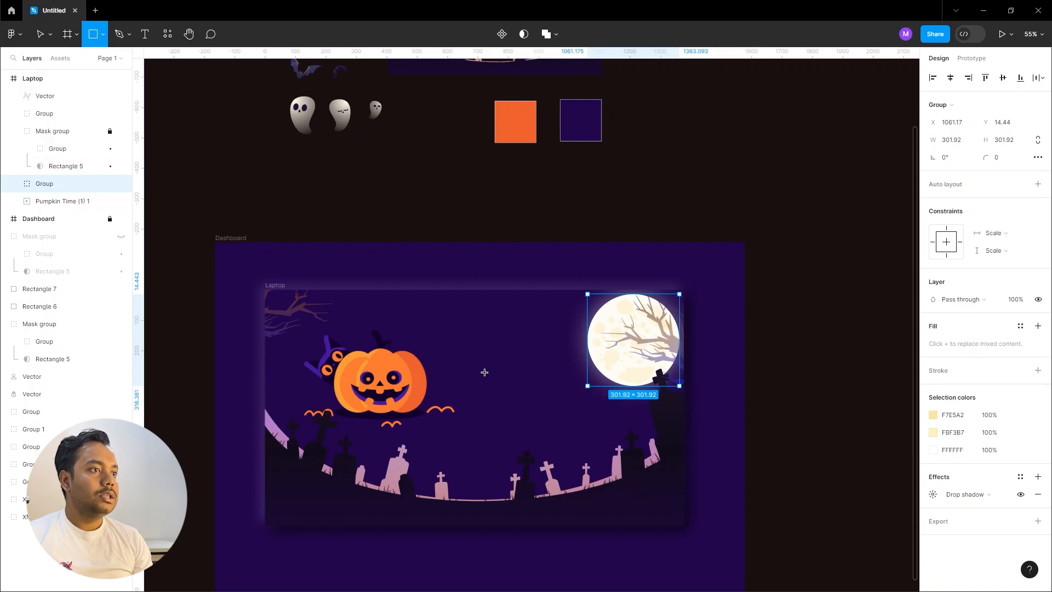
drag(479, 367, 573, 393)
scroll(521, 351, up, 3)
scroll(519, 350, up, 2)
scroll(520, 351, down, 1)
drag(612, 300, 634, 300)
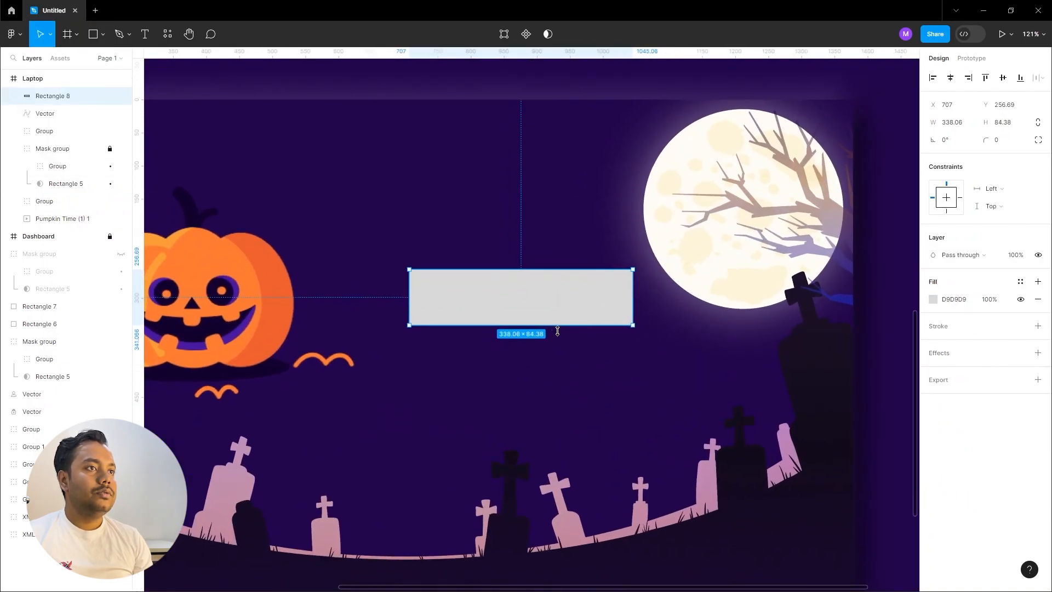
drag(576, 326, 576, 314)
drag(503, 292, 499, 297)
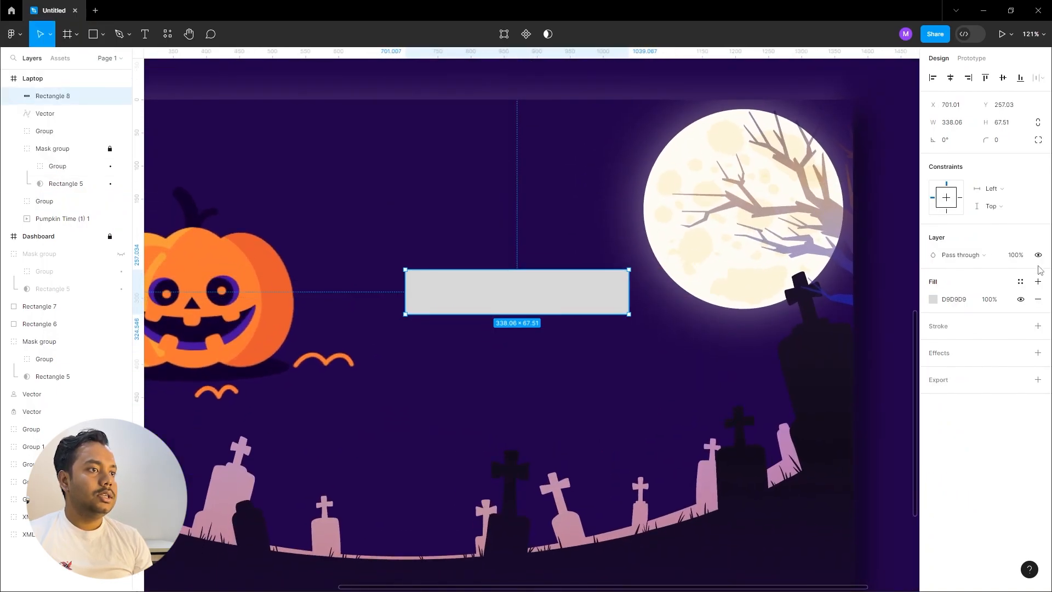
Step: Fill the input field rectangle with a slightly darker purple than the background, 1E024B
click(933, 300)
click(804, 461)
click(867, 101)
mouse_move(907, 399)
mouse_down()
mouse_move(906, 389)
mouse_move(917, 406)
mouse_up()
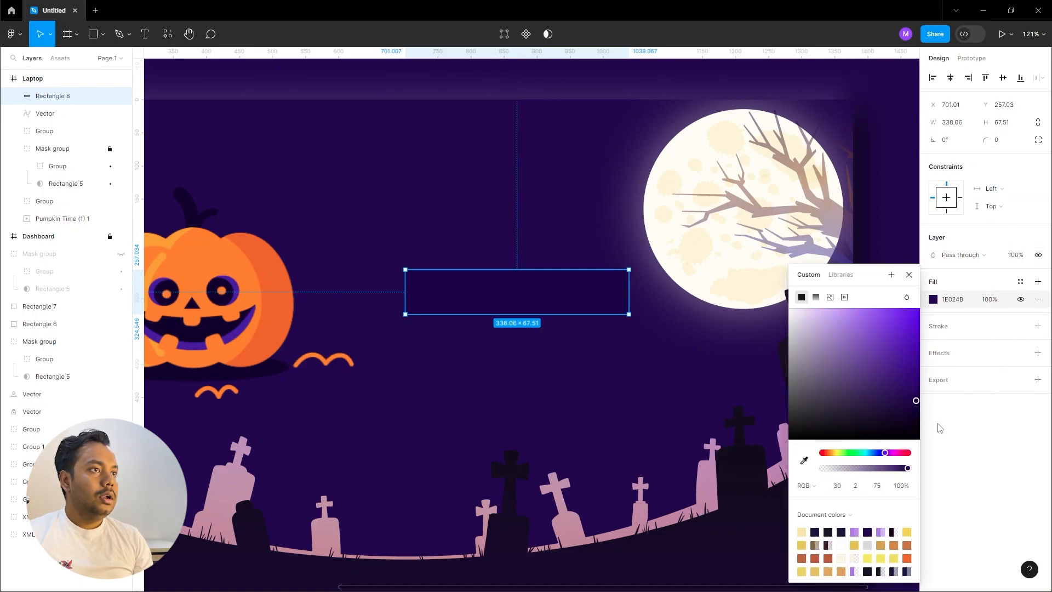
Step: Add a linear gradient stroke to the input field, running from the swatch's orange to light purple RGB 156, 96, 255
click(1038, 326)
click(933, 344)
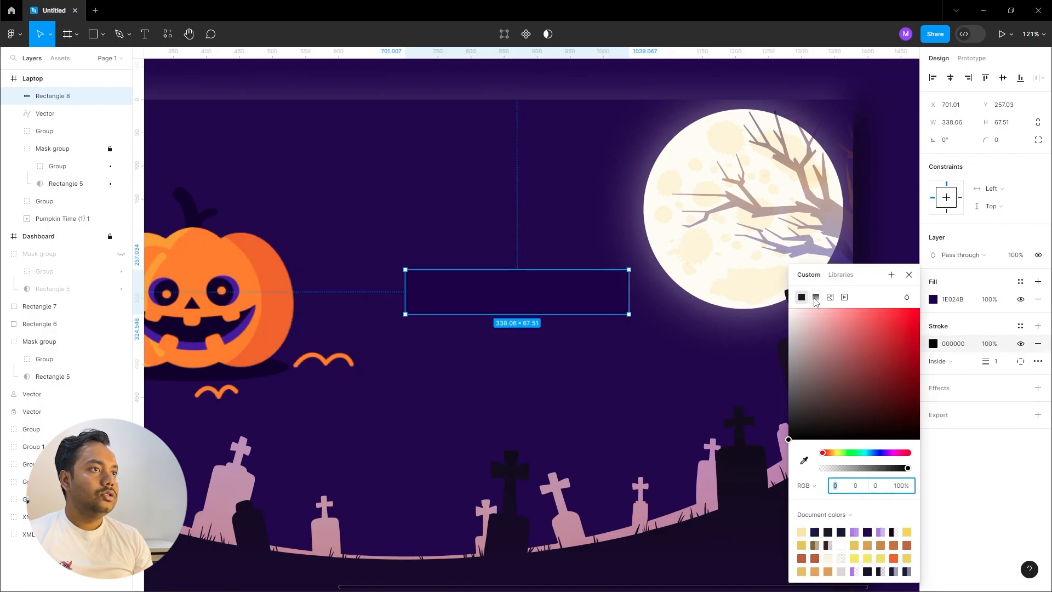
click(816, 297)
scroll(523, 203, down, 5)
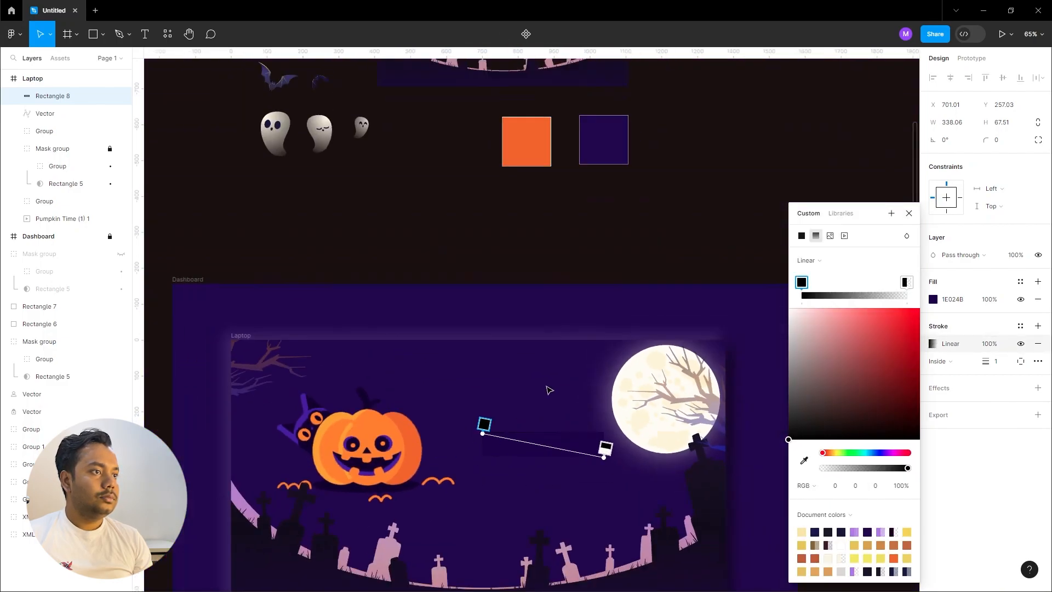
key(i)
click(529, 145)
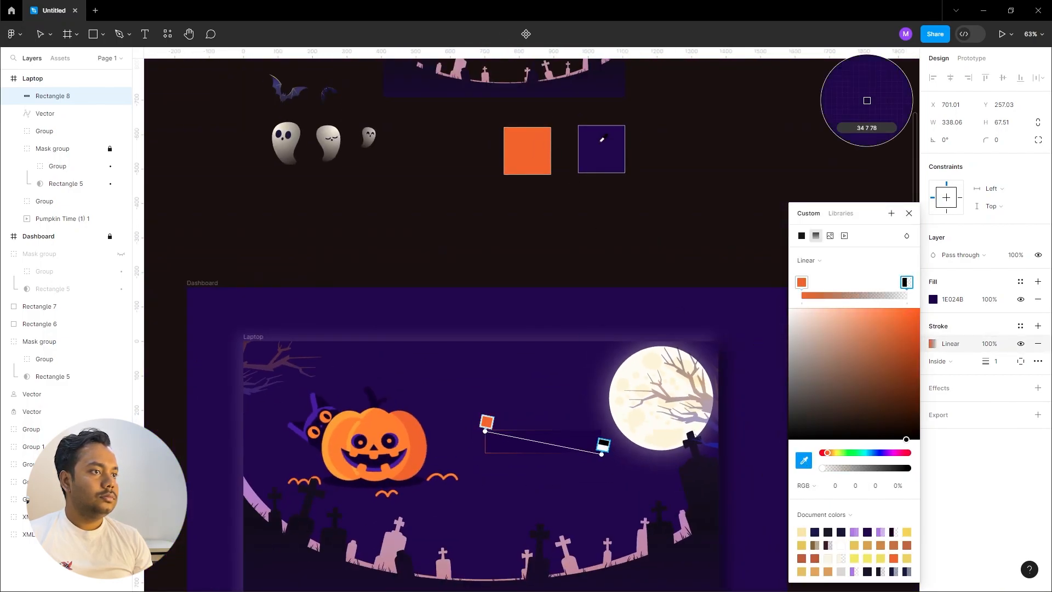
click(602, 140)
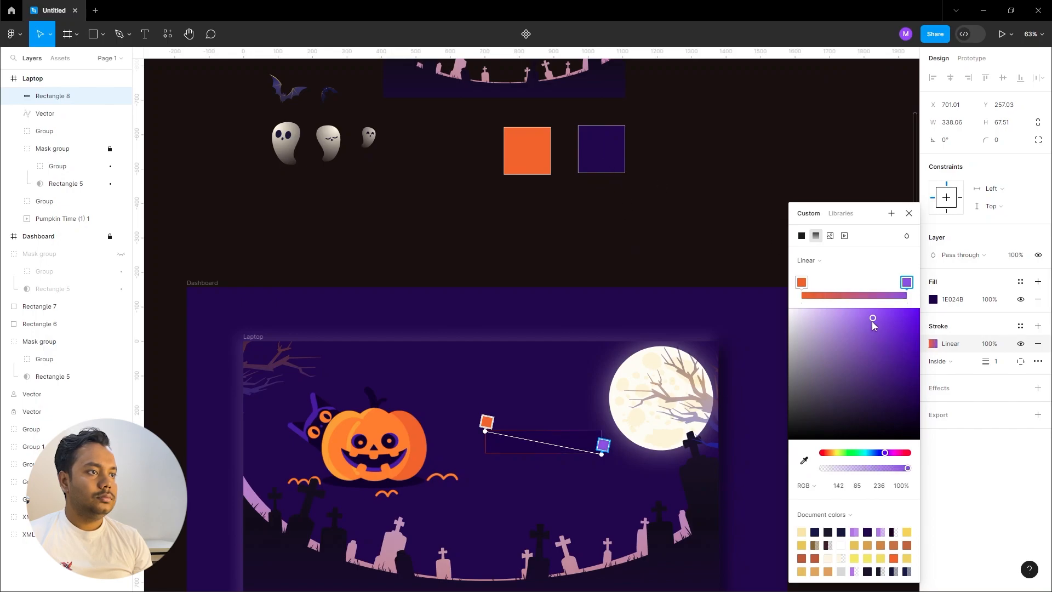
key(Escape)
scroll(575, 447, up, 5)
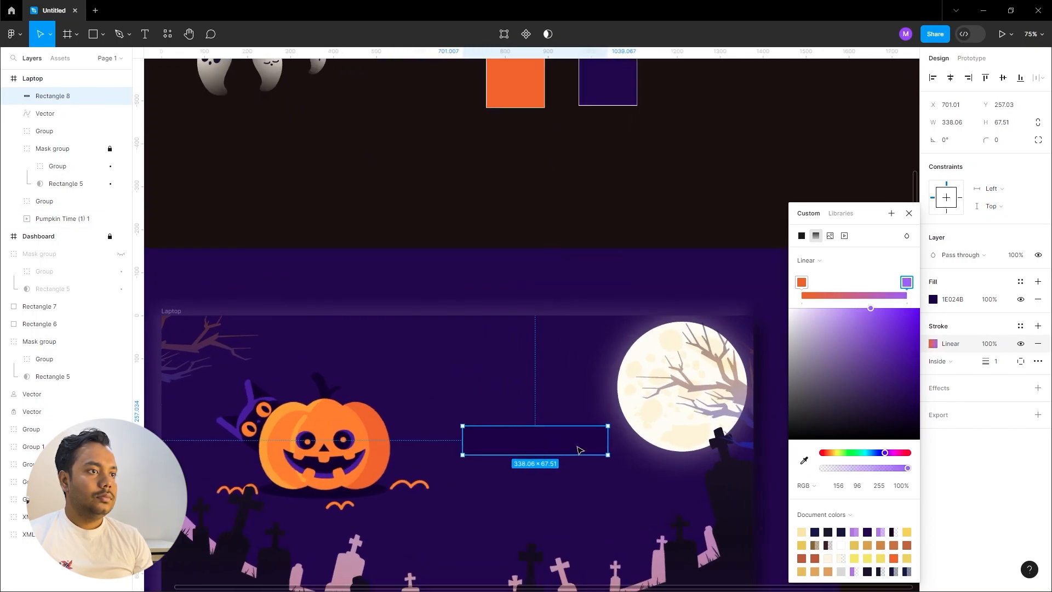
key(Escape)
Step: Round the input field's corners with a radius of 15
text(15)
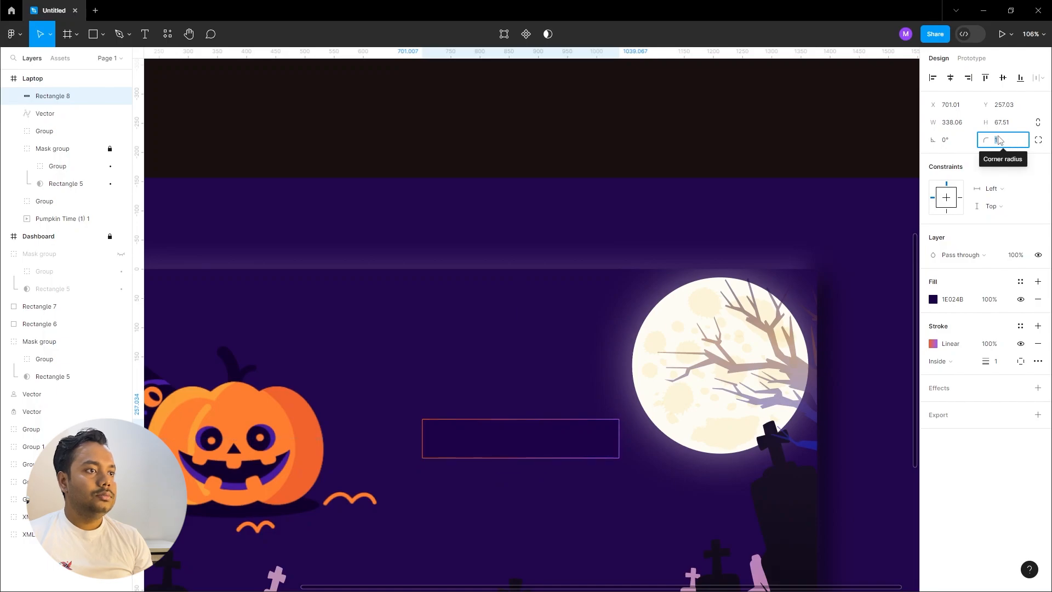
key(Return)
click(542, 118)
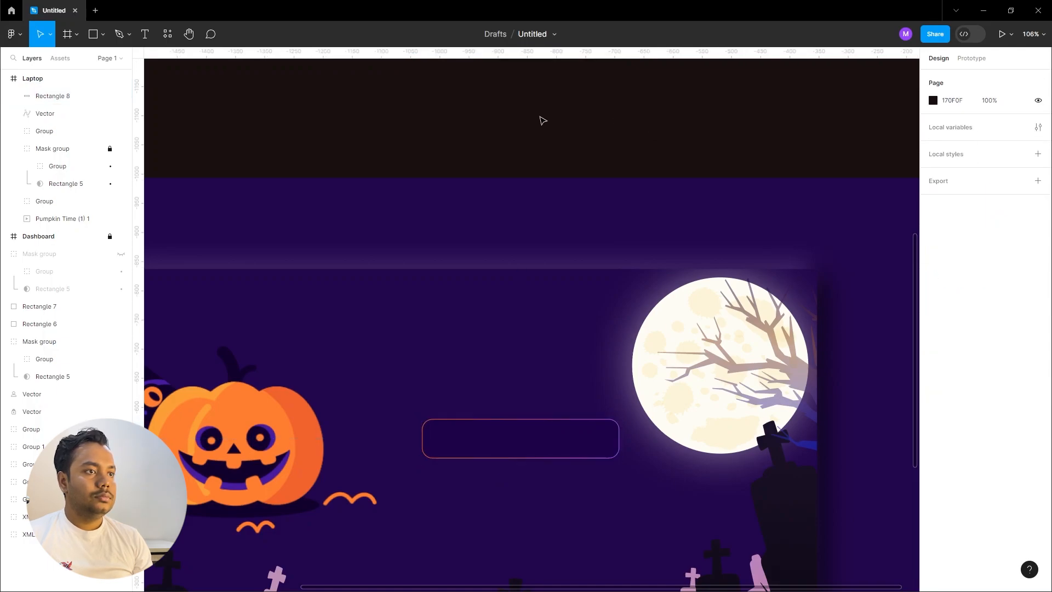
scroll(482, 404, down, 3)
click(521, 353)
click(1001, 140)
scroll(650, 309, left, 5)
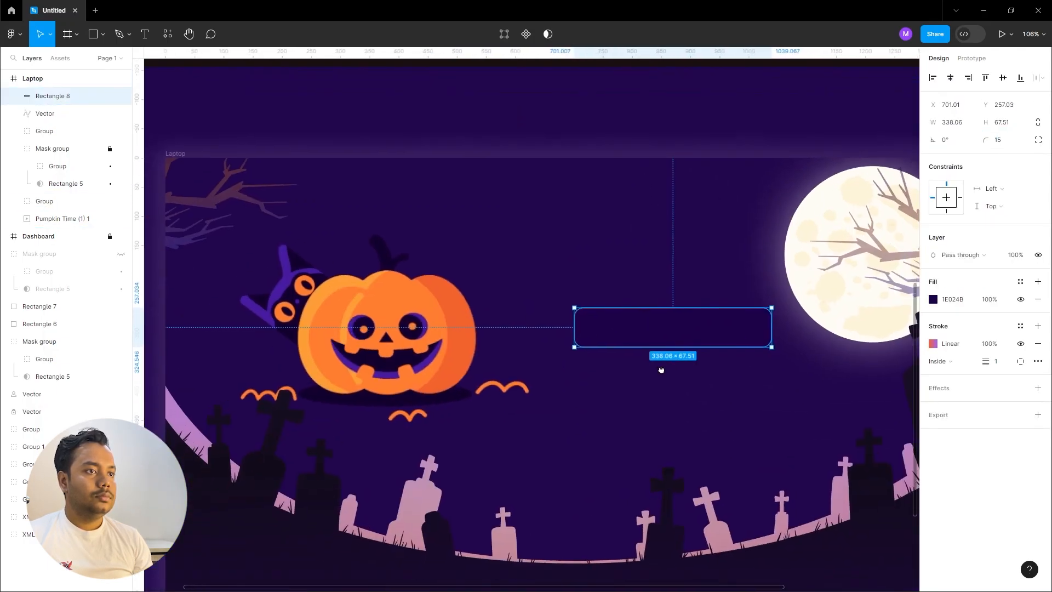
Step: Scale the pumpkin GIF down to about 740 × 555 and reposition it beside the input field
click(421, 331)
click(351, 324)
key(Escape)
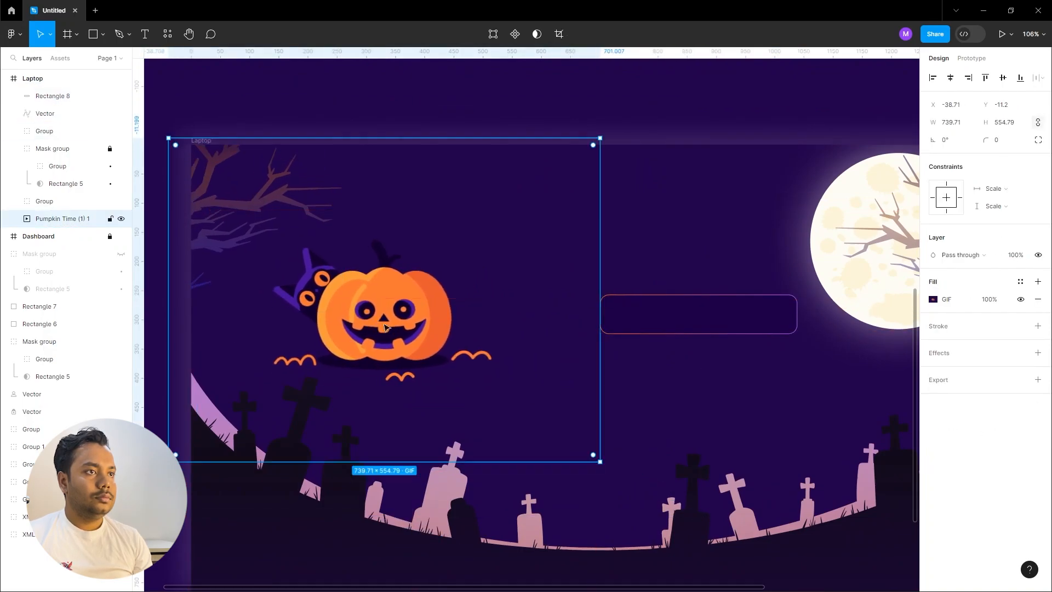
Step: Widen the input field to about 371 and duplicate it below as a second field and a smaller button about 172 × 49
scroll(379, 327, right, 6)
click(370, 305)
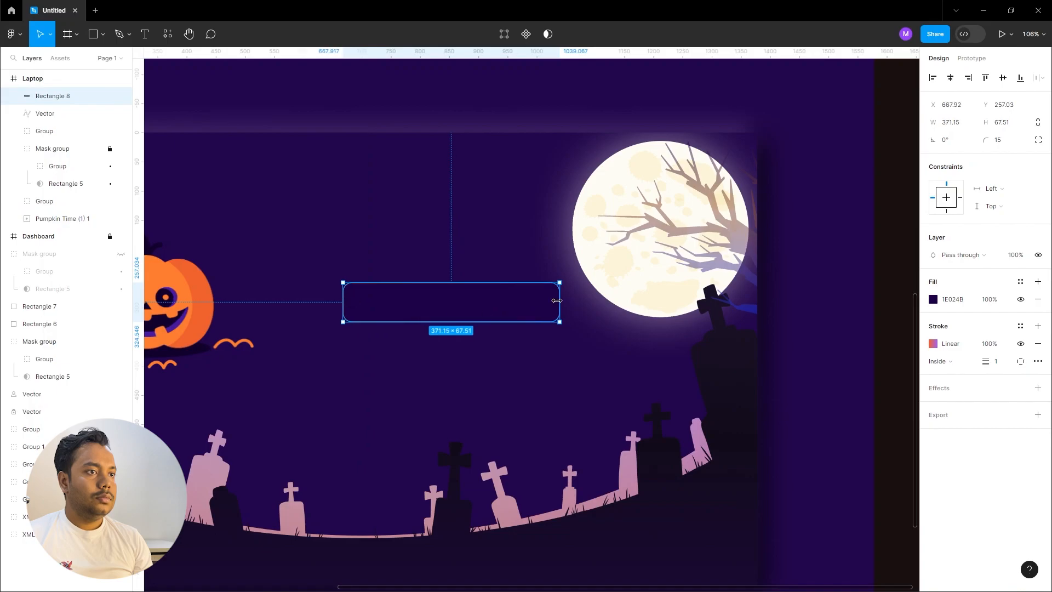
drag(520, 305, 496, 404)
drag(559, 404, 485, 407)
click(552, 408)
click(560, 363)
click(493, 400)
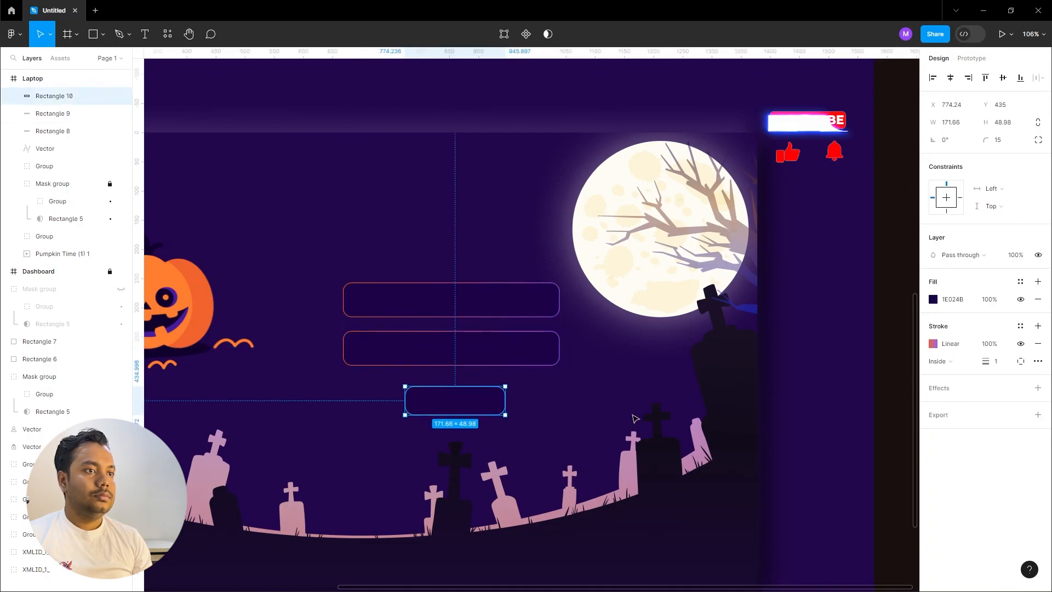
Step: Add an effect to both input fields and the button, and set their fill opacity to 30%
scroll(603, 383, down, 1)
drag(634, 423, 521, 282)
click(966, 432)
click(967, 461)
click(989, 326)
text(30)
click(934, 432)
click(418, 188)
drag(406, 228, 505, 348)
Step: Add a "LOG IN" label in Poppins SemiBold, size 22, centred on the small button
key(t)
click(462, 378)
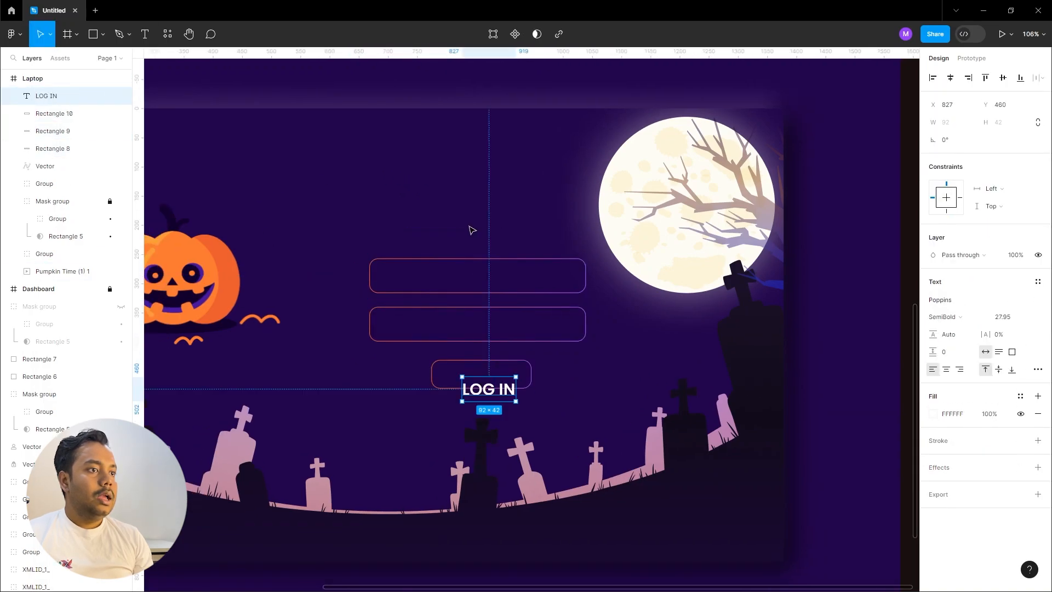
double_click(510, 398)
drag(509, 398, 491, 378)
text(22)
key(Return)
Step: Colour the LOG IN label with the swatch's orange, EB6518
scroll(505, 400, down, 5)
click(933, 414)
click(804, 460)
click(505, 131)
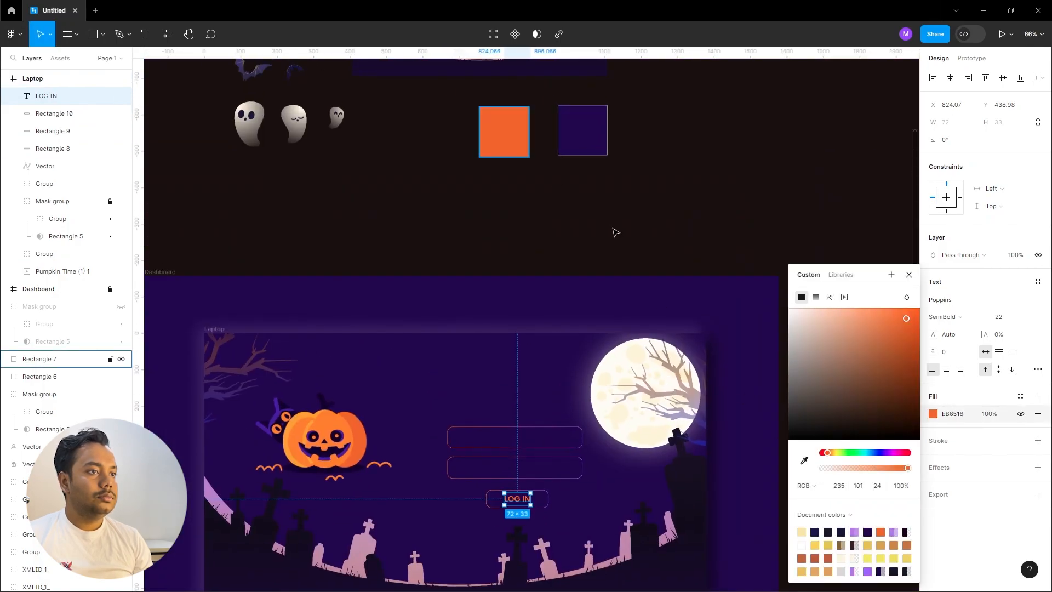
Step: Give the LOG IN label a glowing drop shadow with X 0, Y 0 and blur 10 in the swatch's orange
click(942, 469)
click(932, 484)
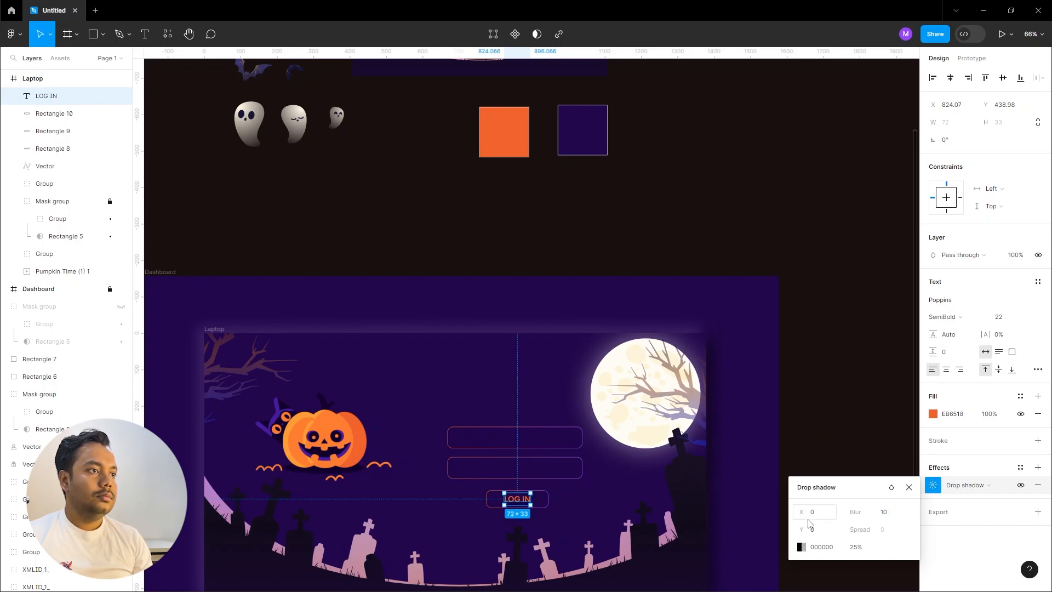
click(802, 548)
click(673, 462)
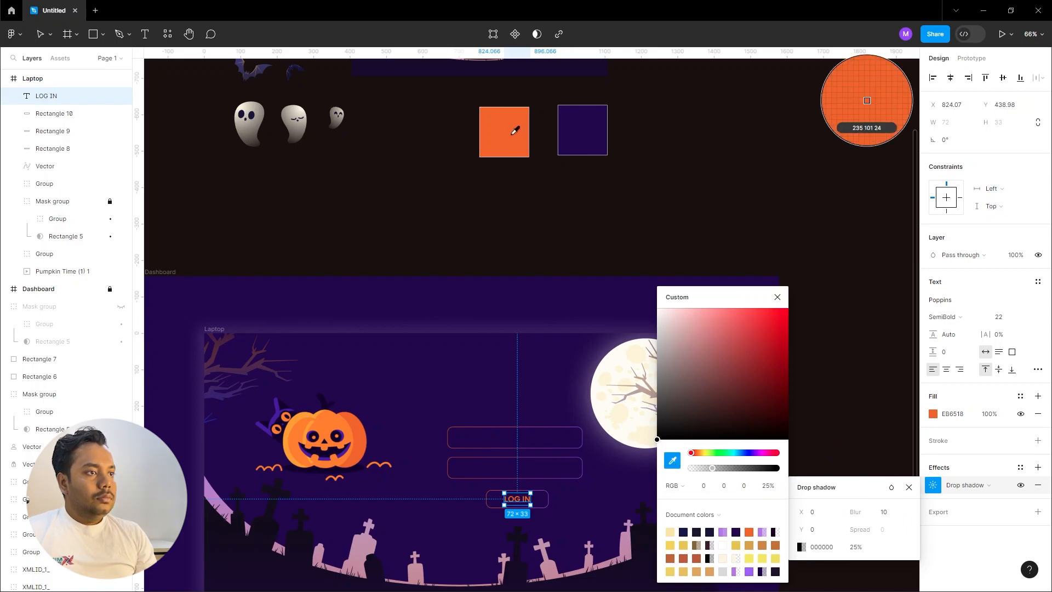
click(510, 137)
click(509, 226)
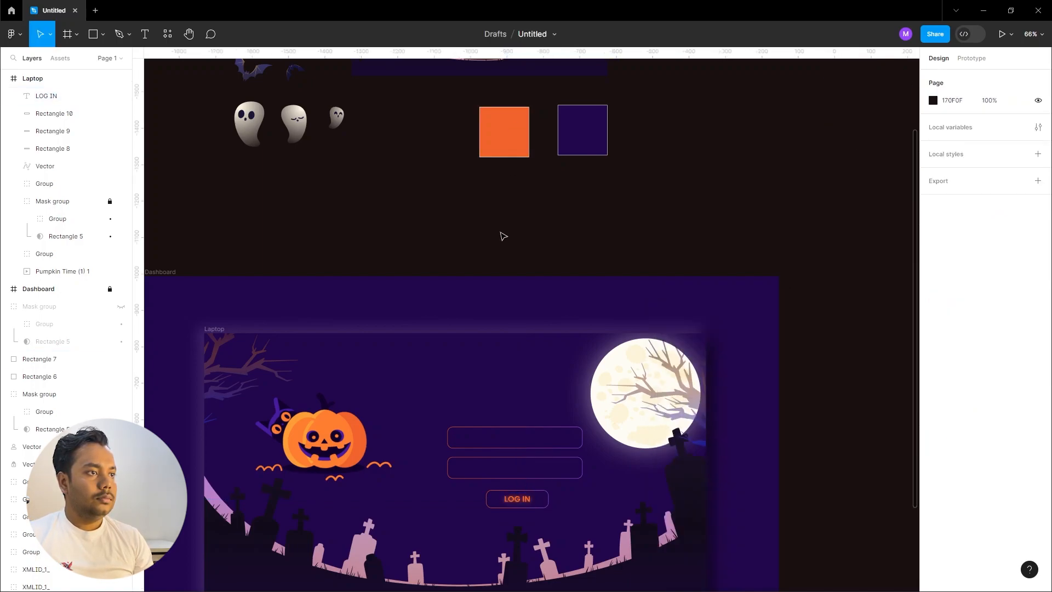
Step: Move the orange user and lock icons together into the Laptop frame, just above the first input field
drag(526, 362, 563, 332)
scroll(562, 331, up, 5)
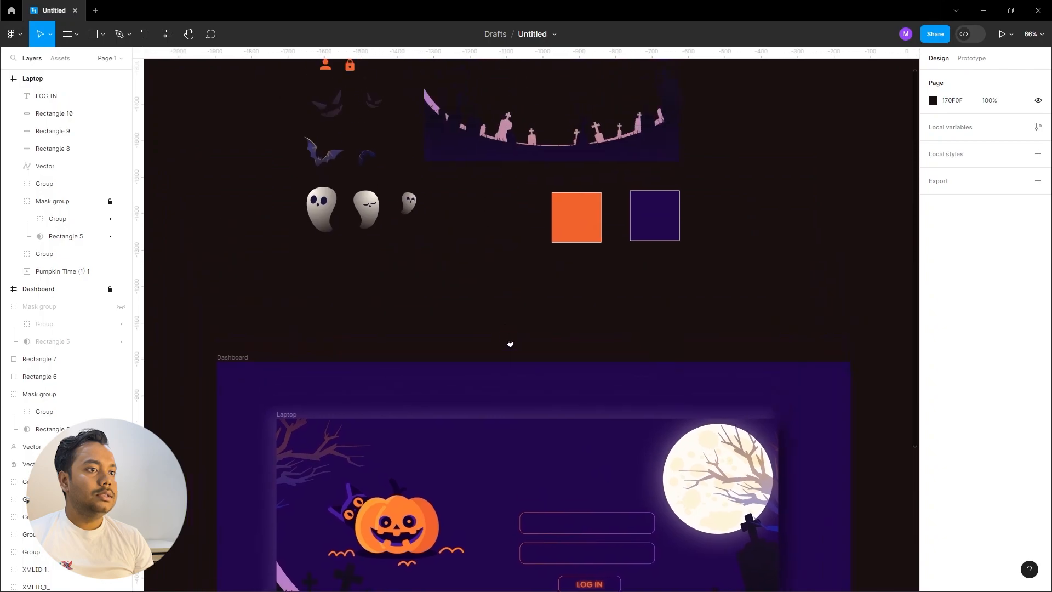
scroll(364, 94, left, 1)
click(391, 88)
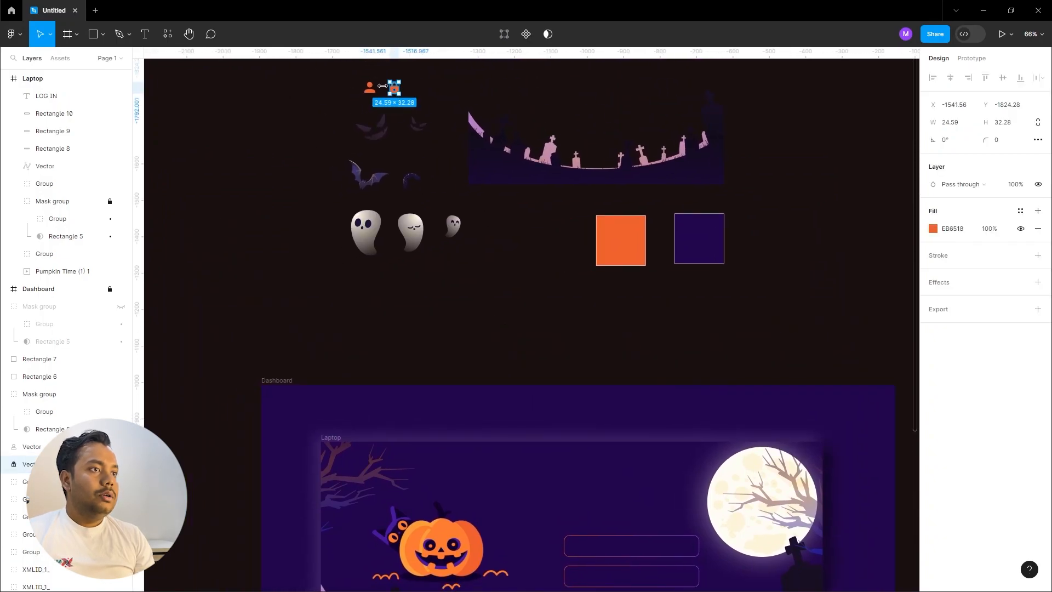
shift+click(394, 91)
drag(393, 91, 496, 351)
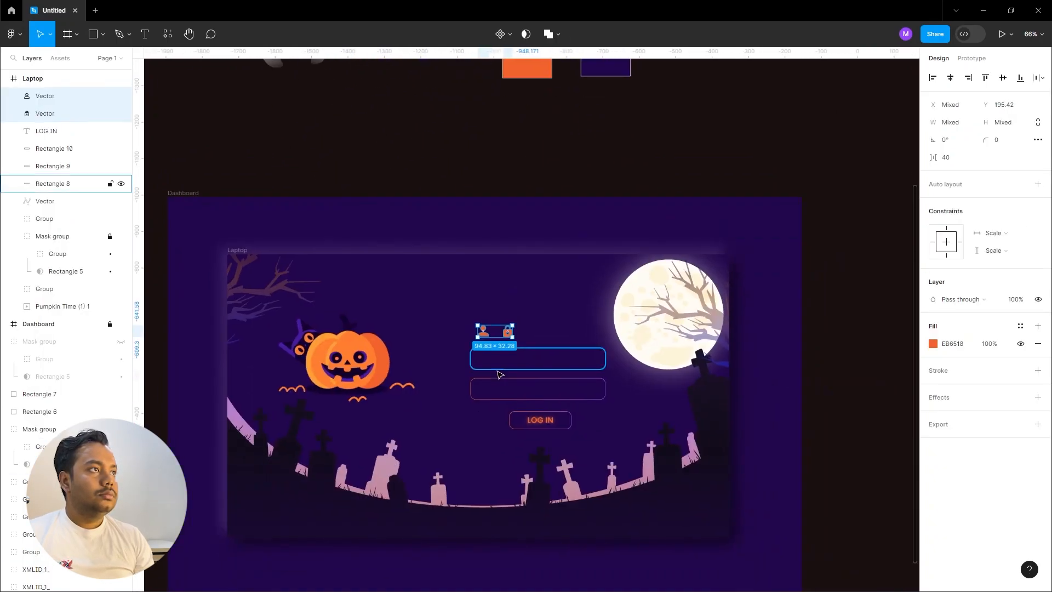
Step: Place the user icon inside the first input field and the lock icon inside the second, lined up vertically near the fields' left ends
scroll(496, 351, up, 5)
drag(461, 269, 472, 356)
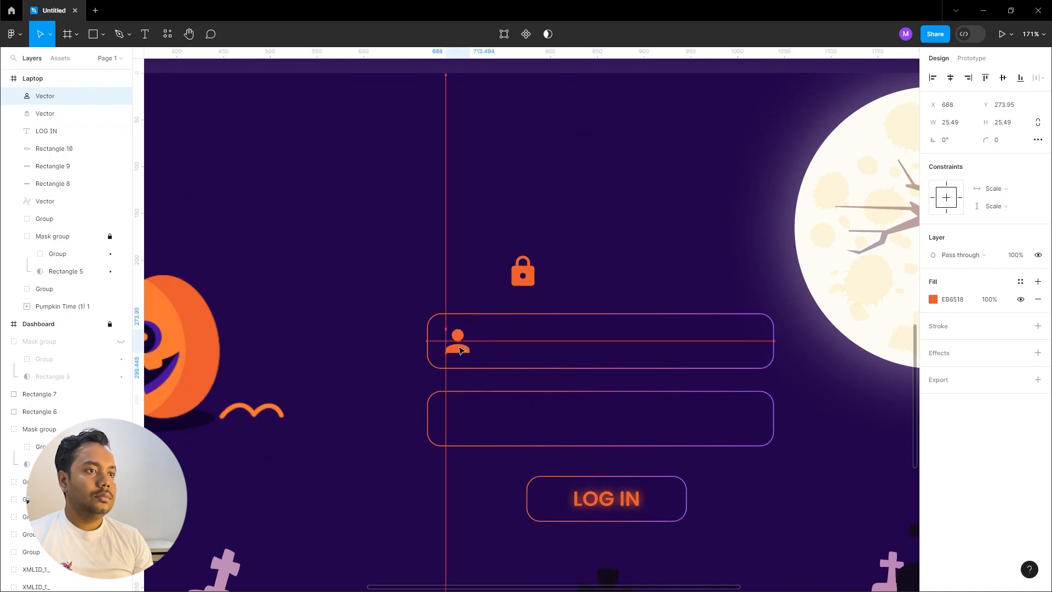
click(528, 276)
drag(527, 276, 463, 425)
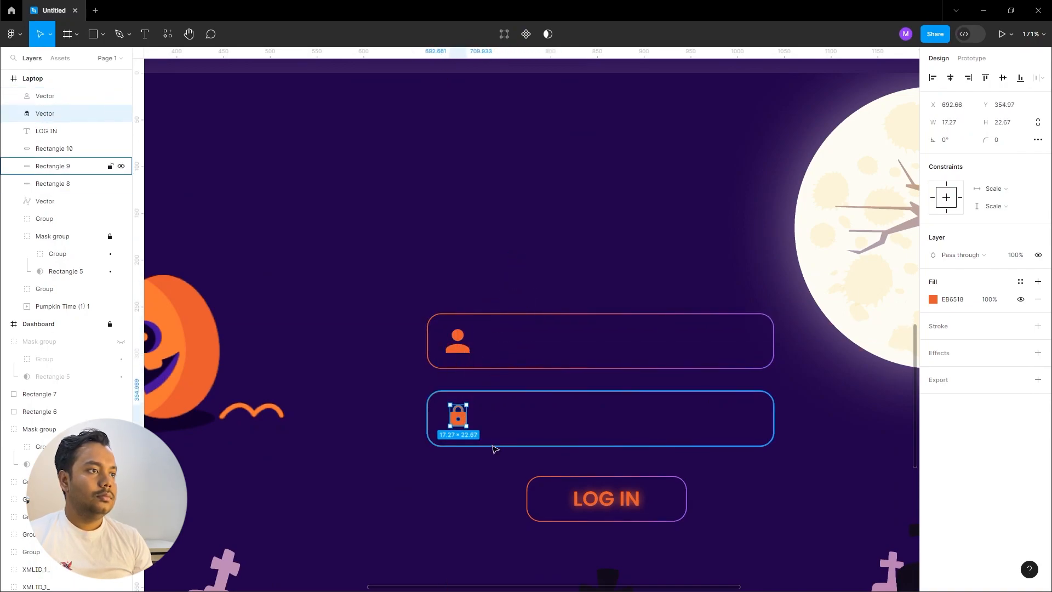
scroll(474, 435, up, 4)
shift+click(447, 280)
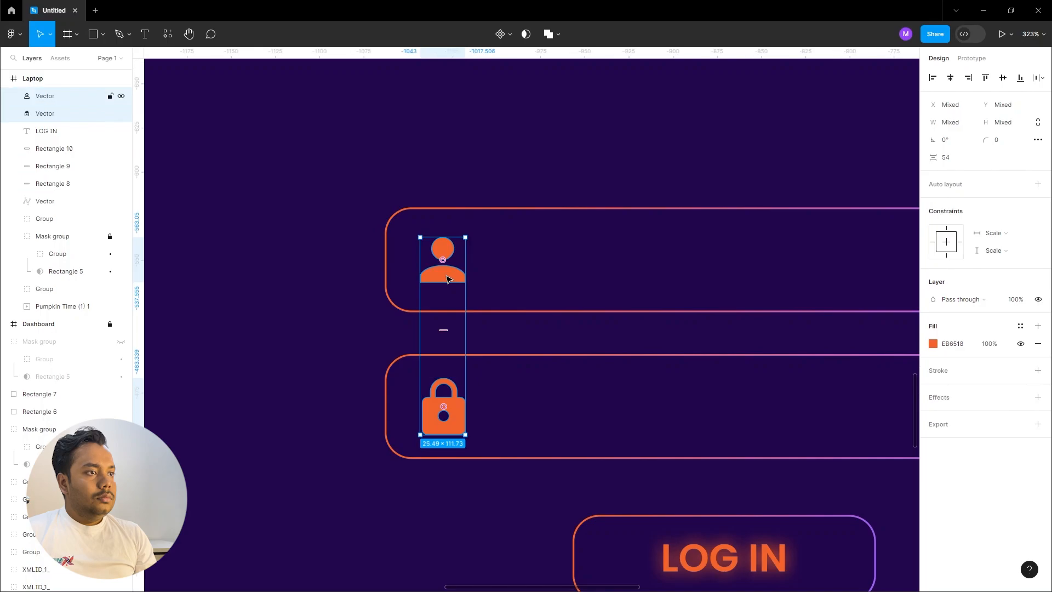
scroll(564, 317, down, 10)
key(Escape)
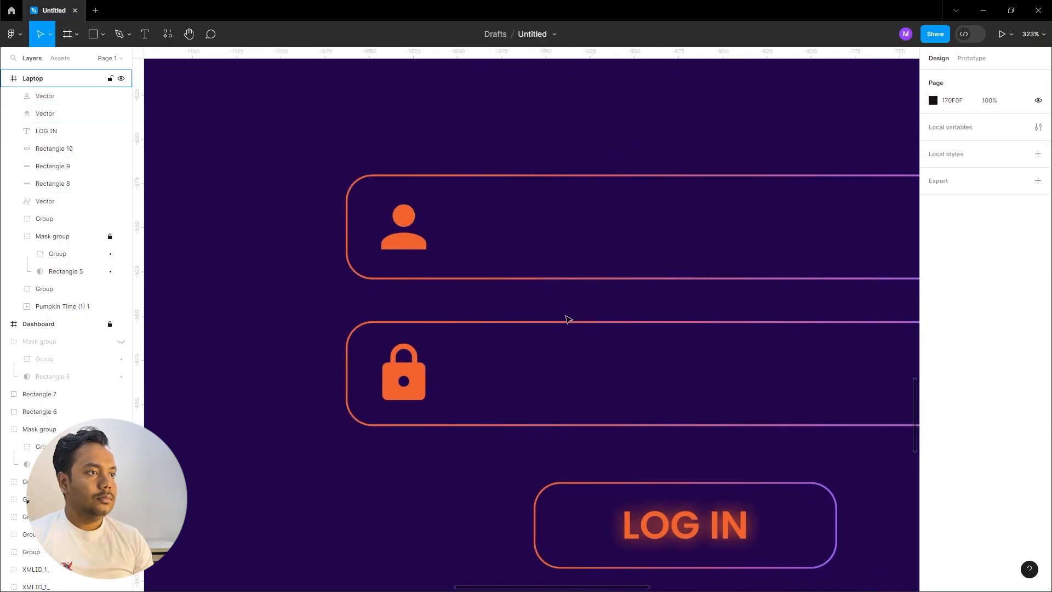
Step: Bring the wide-eyed ghost into the Laptop frame beside the LOG IN button and shrink it to about 53 × 80
drag(493, 279, 577, 351)
click(367, 179)
drag(367, 179, 521, 446)
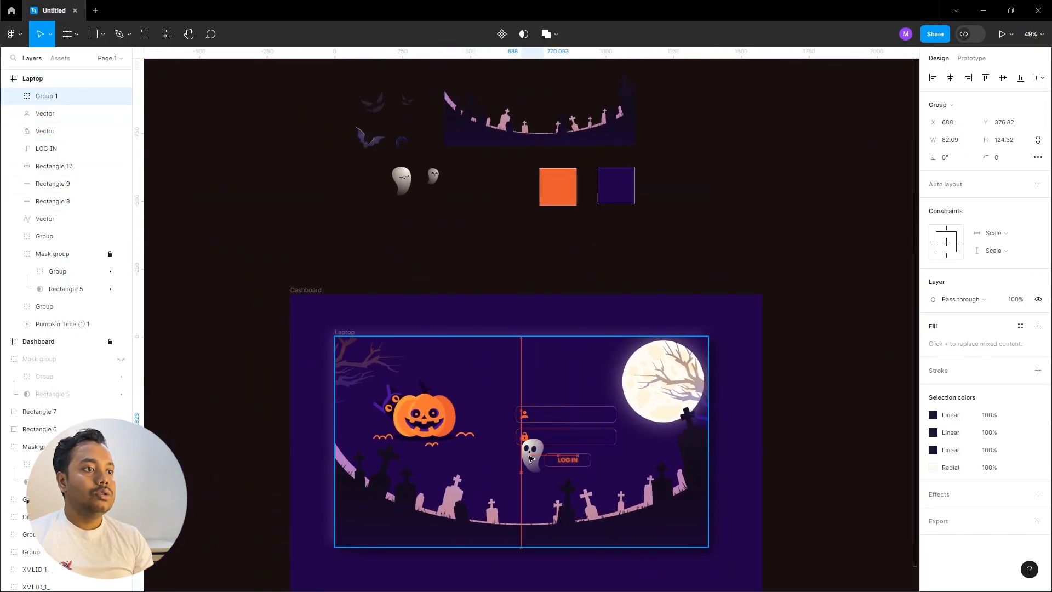
scroll(521, 447, up, 5)
drag(470, 414, 465, 406)
Step: Send the wide-eyed ghost behind the second input field and reduce it to about 46 × 70, peeking out beneath the lock icon
key(ctrl+bracketleft)
key(ctrl+bracketleft)
key(ctrl+bracketleft)
key(ctrl+bracketleft)
key(ctrl+bracketleft)
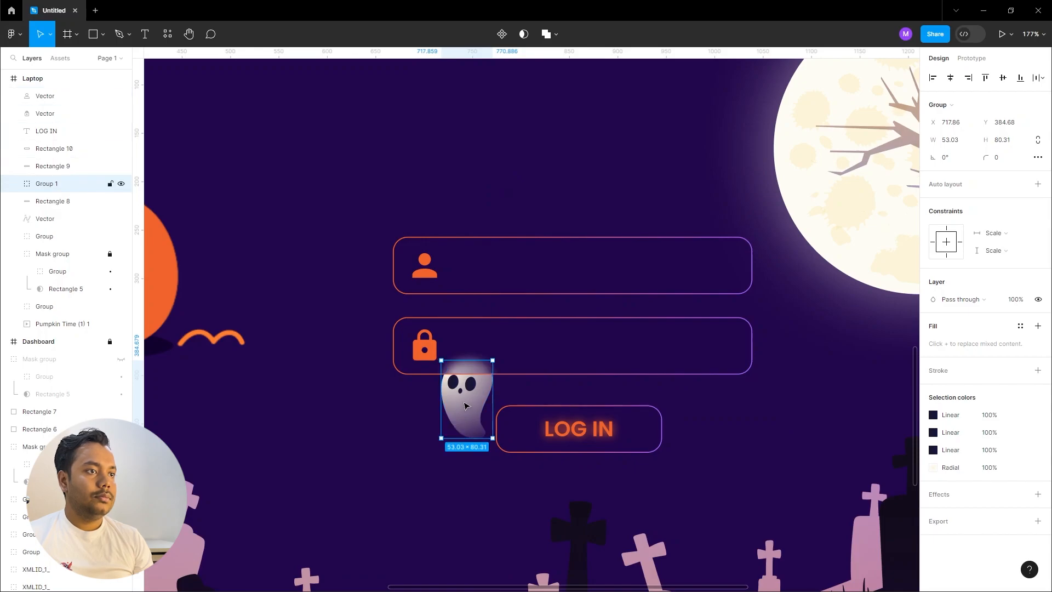
drag(465, 406, 453, 421)
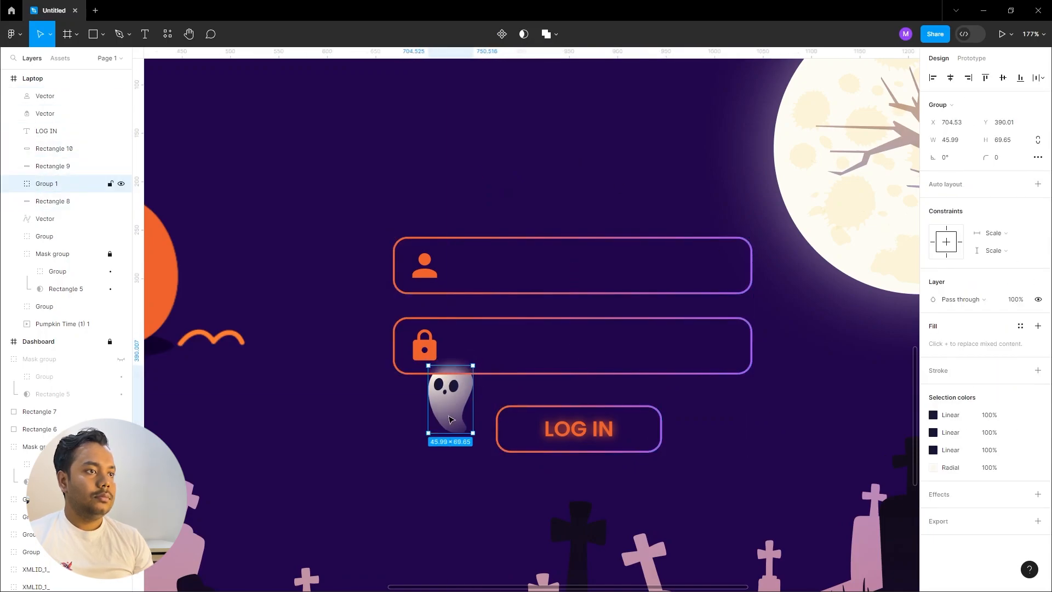
Step: Place the sleeping ghost at the upper right corner of the first input field so it rises from behind the field
scroll(453, 421, down, 5)
scroll(517, 329, up, 5)
drag(494, 302, 589, 392)
scroll(567, 354, up, 4)
scroll(589, 392, down, 4)
scroll(546, 384, up, 5)
click(531, 358)
scroll(546, 383, up, 3)
scroll(504, 251, down, 4)
Step: Bring the remaining small ghost into the Laptop frame below the LOG IN button, at about 29 × 42
click(399, 211)
scroll(418, 218, up, 5)
scroll(485, 215, down, 1)
drag(484, 215, 528, 237)
scroll(584, 423, down, 5)
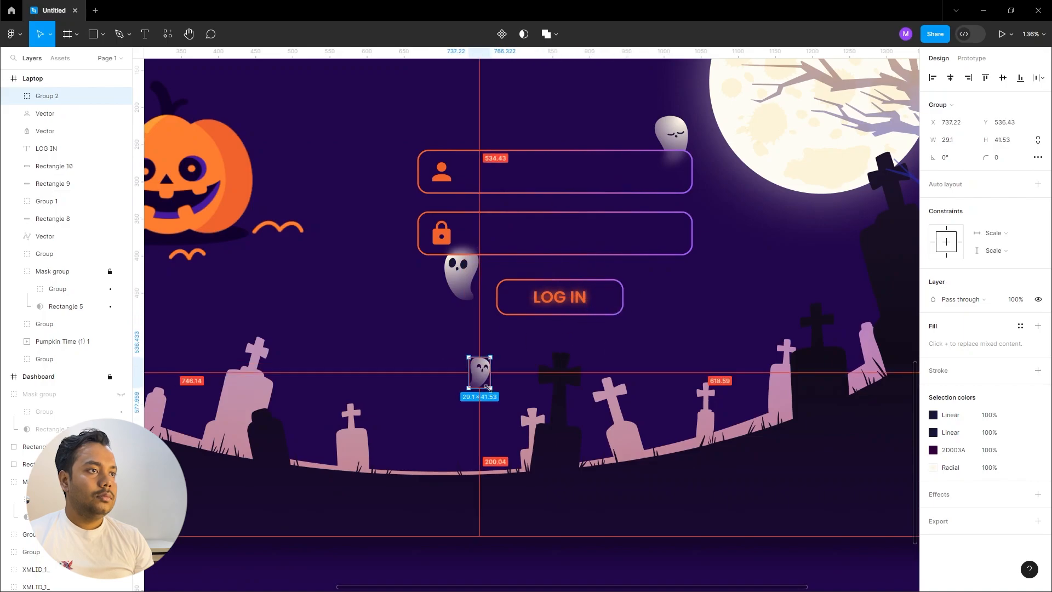
Step: Lock the Pumpkin Time (1) 1 layer
scroll(395, 136, left, 5)
scroll(395, 136, up, 2)
click(117, 344)
scroll(532, 318, right, 6)
Step: Reposition the small ghost just below the right end of the LOG IN button
drag(351, 209, 617, 403)
key(k)
drag(535, 343, 535, 329)
click(499, 359)
scroll(499, 359, down, 2)
scroll(499, 358, right, 2)
scroll(499, 358, up, 2)
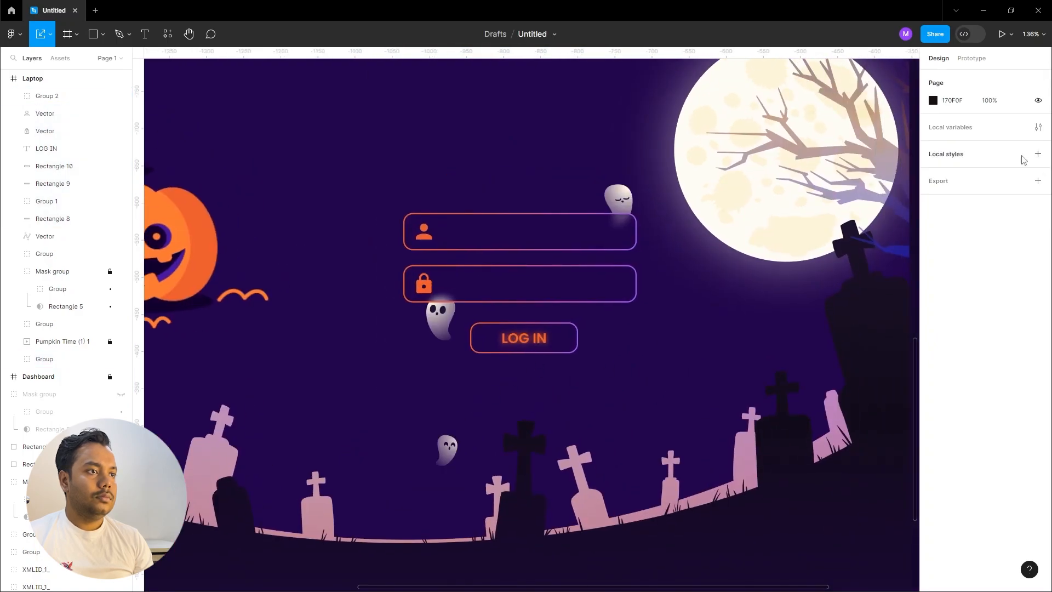
key(v)
click(446, 450)
key(Escape)
Step: Bring the large bat into the Laptop frame above and left of the input fields, scaled to about 88 × 65
ctrl+scroll(571, 401, down, 6)
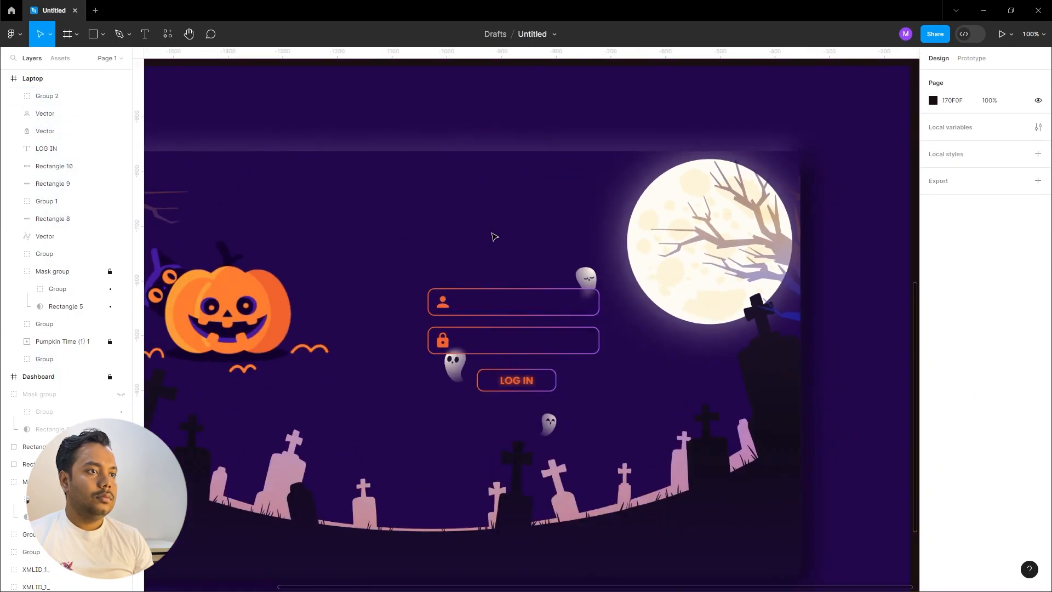
drag(472, 381, 554, 475)
ctrl+scroll(555, 476, up, 6)
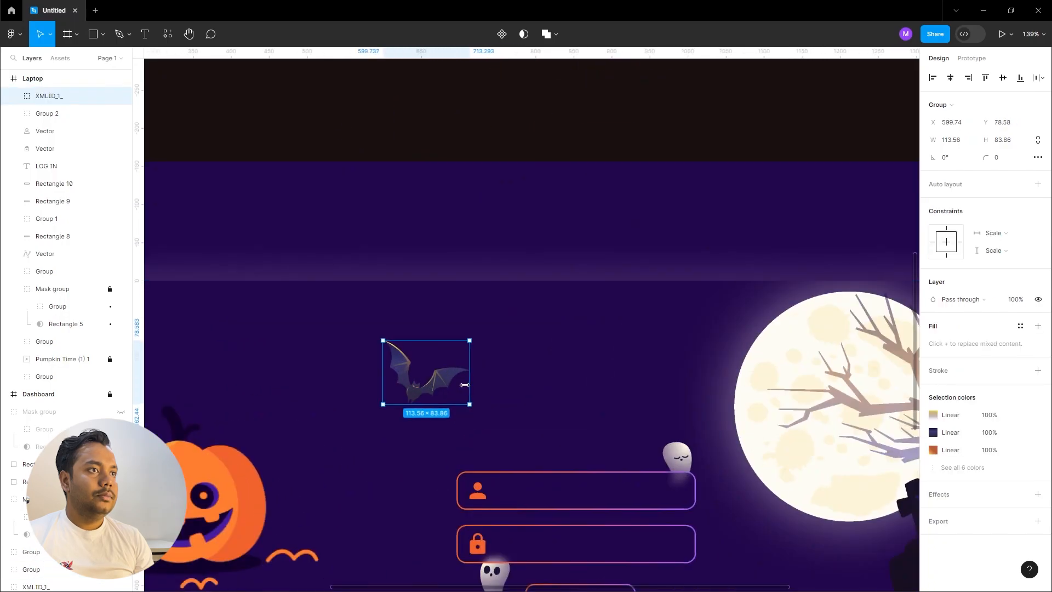
key(Escape)
Step: Bring the second bat into the Laptop frame, about 50 × 52, and place it to the lower right of the LOG IN button
scroll(566, 358, up, 5)
ctrl+scroll(566, 358, down, 5)
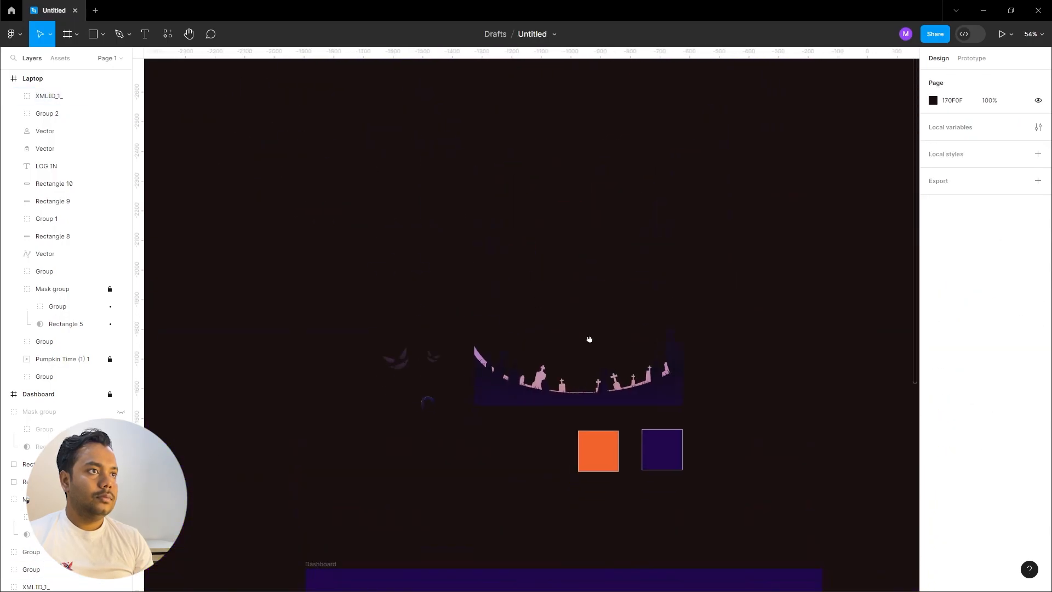
click(444, 268)
drag(607, 521, 607, 521)
scroll(607, 521, down, 4)
scroll(483, 340, up, 3)
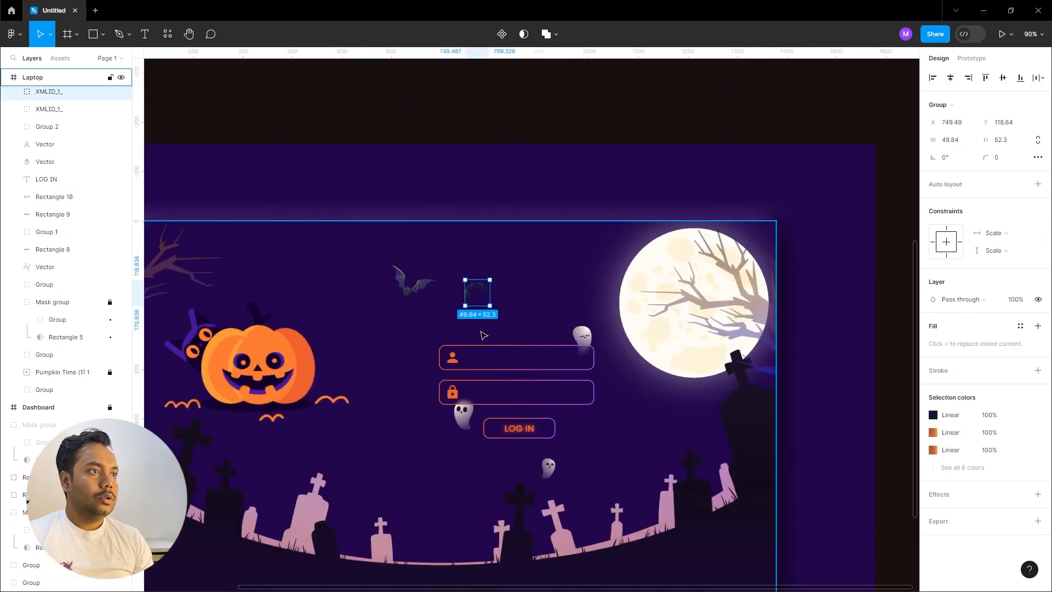
drag(595, 446, 595, 446)
click(538, 277)
drag(538, 277, 528, 359)
Step: Bring the larger purple spooky face into the Laptop frame right of the LOG IN button, at about 82 × 70
ctrl+scroll(474, 304, up, 3)
drag(293, 191, 508, 473)
drag(555, 402, 514, 123)
ctrl+scroll(521, 245, down, 5)
drag(492, 158, 639, 520)
drag(639, 519, 461, 404)
drag(649, 423, 649, 426)
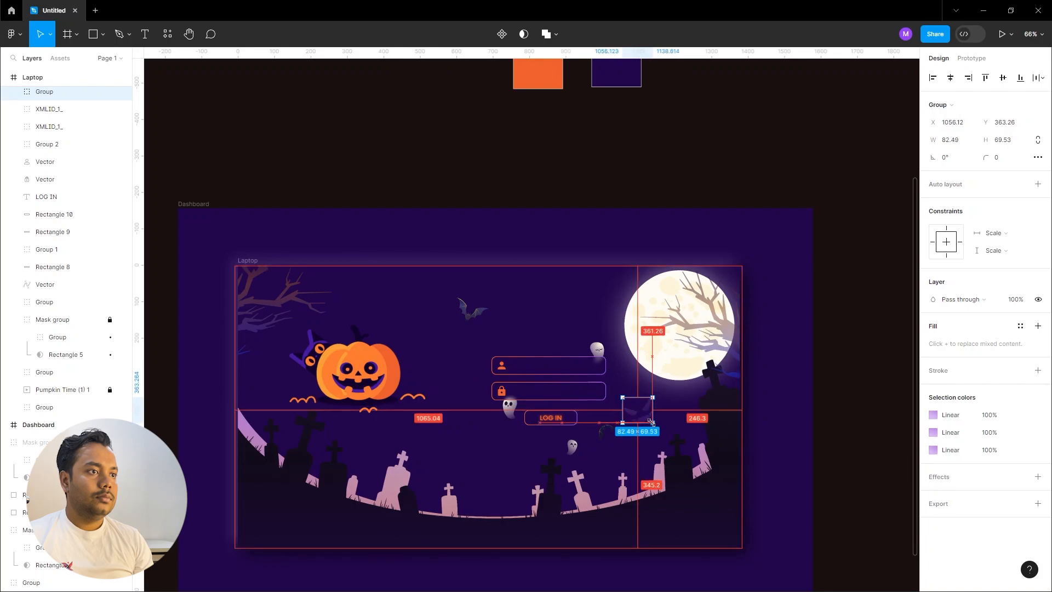
Step: Bring the smaller purple spooky face into the Laptop frame, shrink it to about 37 × 33 and place it lower left of the LOG IN button
click(547, 299)
drag(547, 298, 656, 556)
drag(445, 214, 623, 564)
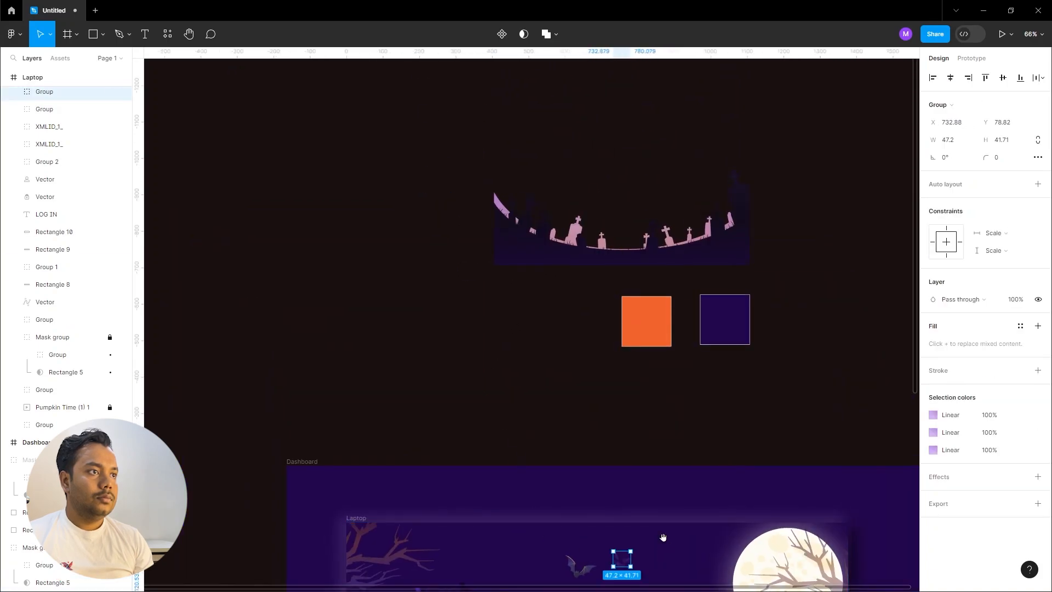
ctrl+scroll(622, 565, up, 5)
scroll(473, 219, down, 3)
drag(402, 295, 376, 305)
click(513, 330)
ctrl+scroll(513, 331, down, 2)
ctrl+scroll(513, 331, down, 8)
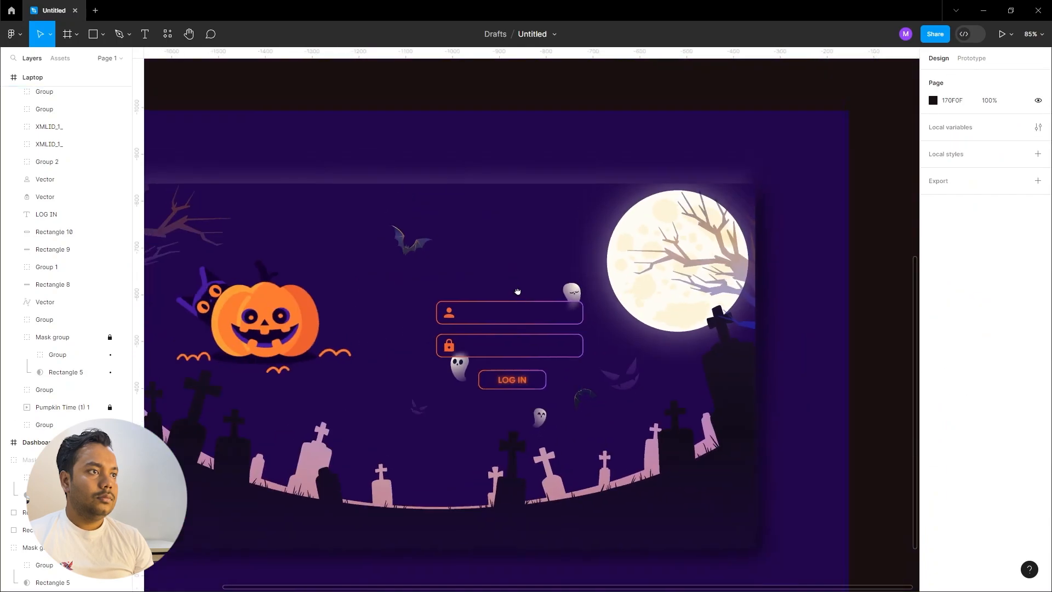
ctrl+scroll(561, 221, down, 2)
Step: Duplicate the Dashboard and Laptop frames together and place the copy directly below the originals
click(559, 263)
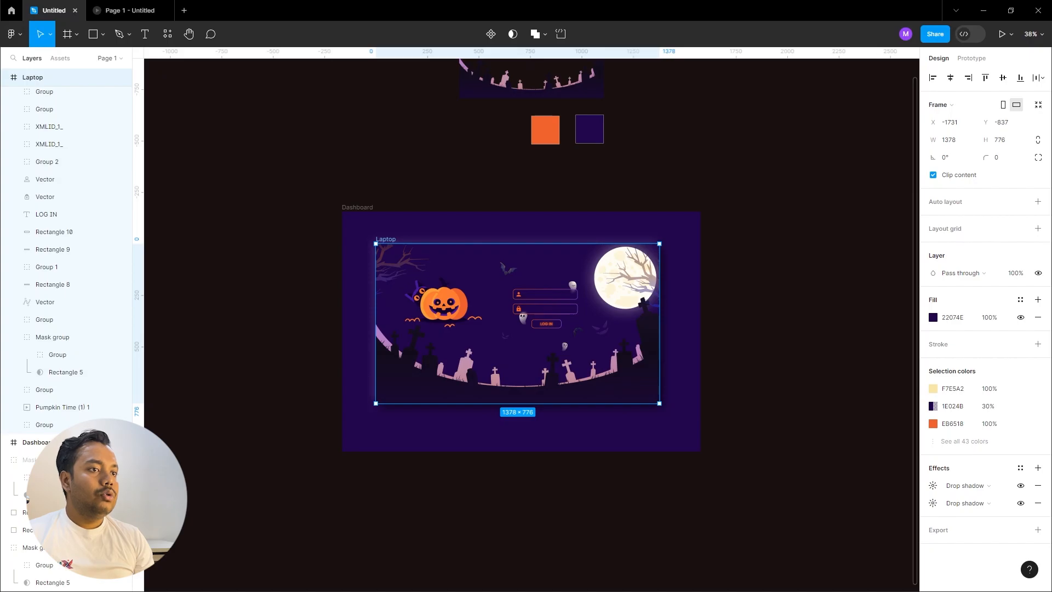
scroll(351, 192, down, 1)
shift+click(361, 198)
alt+drag(367, 192, 367, 450)
scroll(455, 187, down, 5)
drag(458, 182, 462, 185)
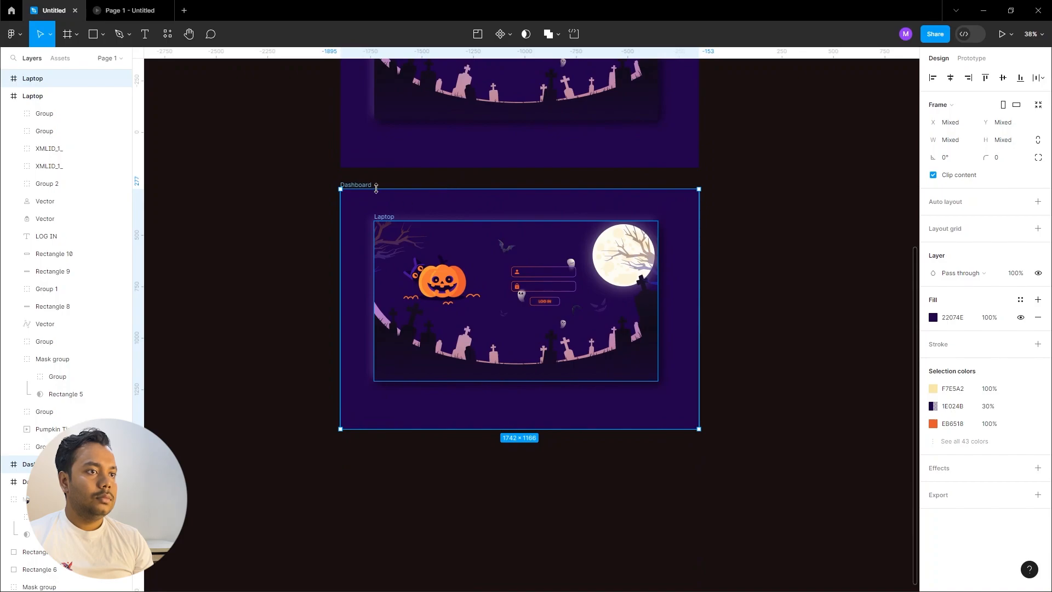
key(ctrl+d)
scroll(548, 246, down, 1)
Step: Move the moon in the upper Laptop frame straight down behind the graveyard, to about Y 634
click(623, 225)
key(ctrl+shift+h)
scroll(600, 391, down, 3)
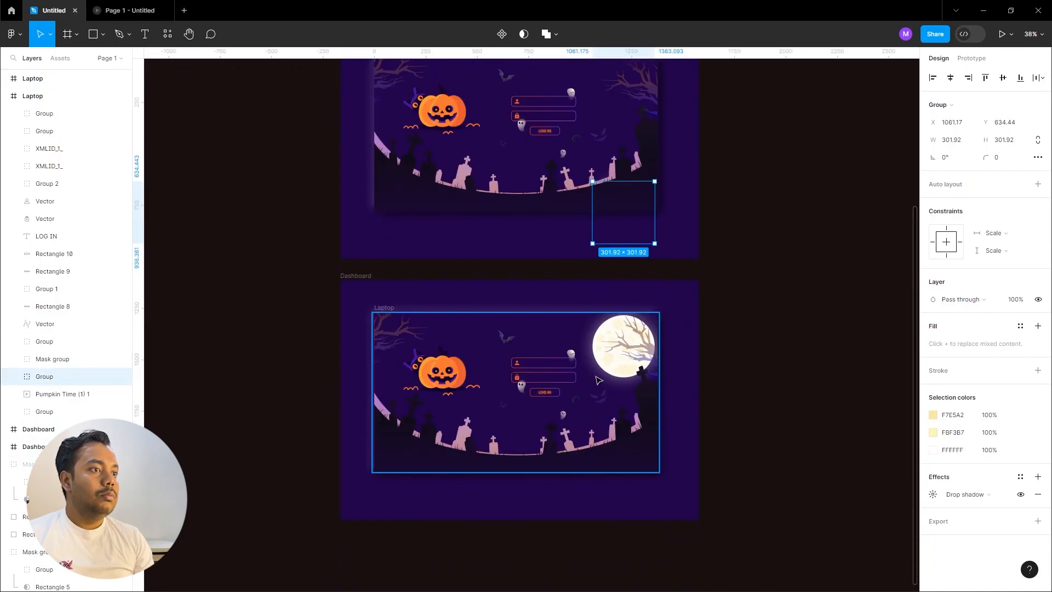
Step: Try to hide the ghost under the lock icon together with the graveyard's mask rectangle by setting their opacity to 0%
scroll(504, 137, up, 5)
ctrl+click(436, 311)
shift+click(490, 279)
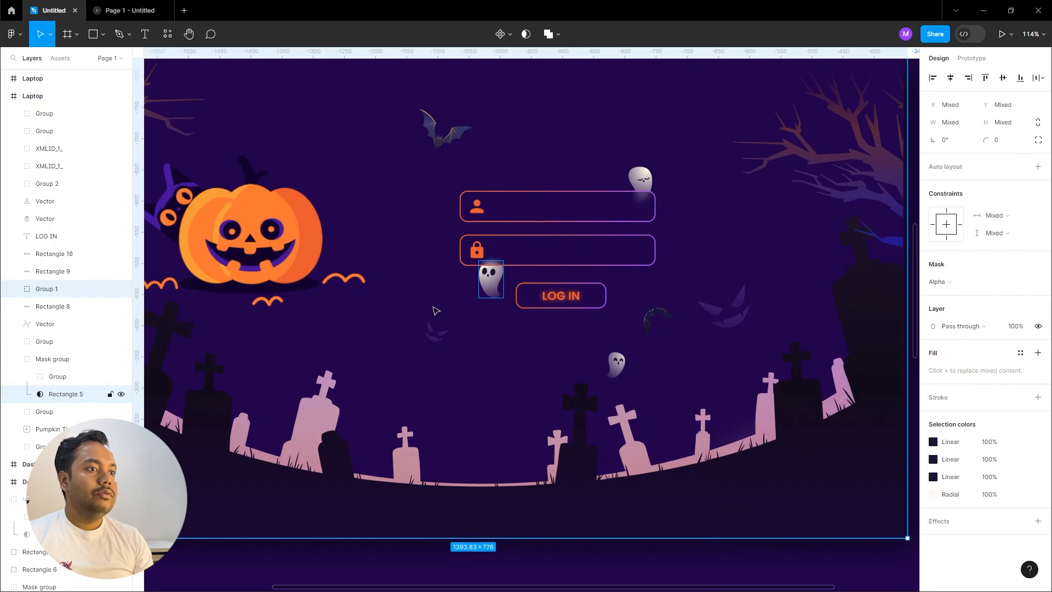
key(shift+Down)
key(shift+Down)
key(shift+Down)
key(shift+Down)
key(shift+Down)
key(shift+Down)
key(shift+Down)
key(shift+Down)
key(shift+Down)
key(shift+Down)
key(shift+Down)
key(shift+Down)
key(shift+Down)
key(shift+Down)
key(shift+Down)
key(shift+Down)
key(shift+Down)
key(shift+Down)
key(shift+Down)
key(ctrl+z)
key(ctrl+z)
key(ctrl+z)
key(ctrl+z)
key(ctrl+z)
key(ctrl+z)
key(ctrl+z)
key(ctrl+z)
key(ctrl+z)
key(ctrl+z)
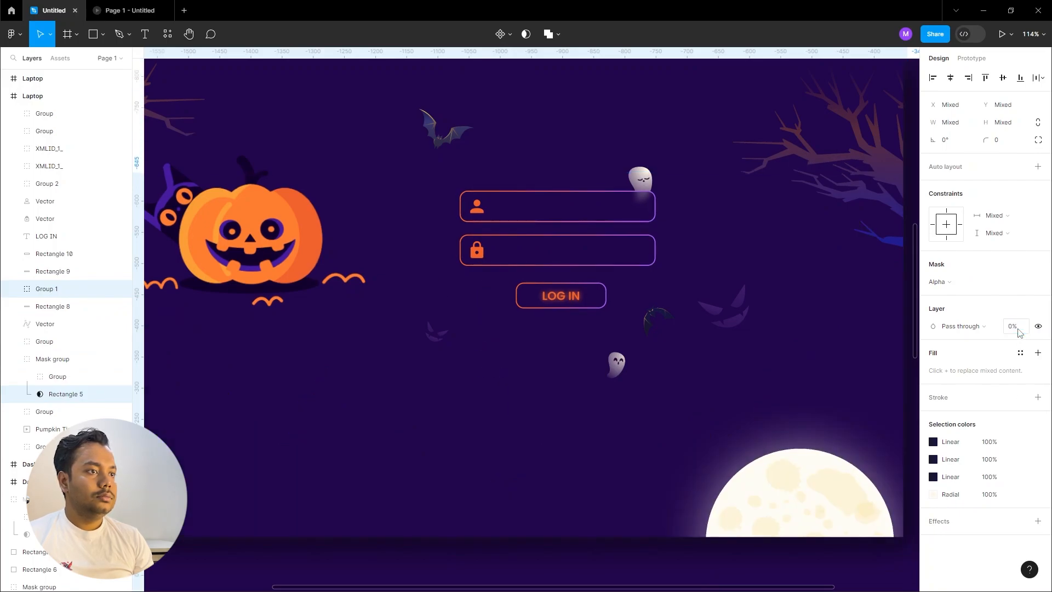
Step: Undo the combined fade and move only the ghost under the lock icon straight down, to about Y 513
key(ctrl+z)
key(ctrl+z)
key(ctrl+z)
key(ctrl+z)
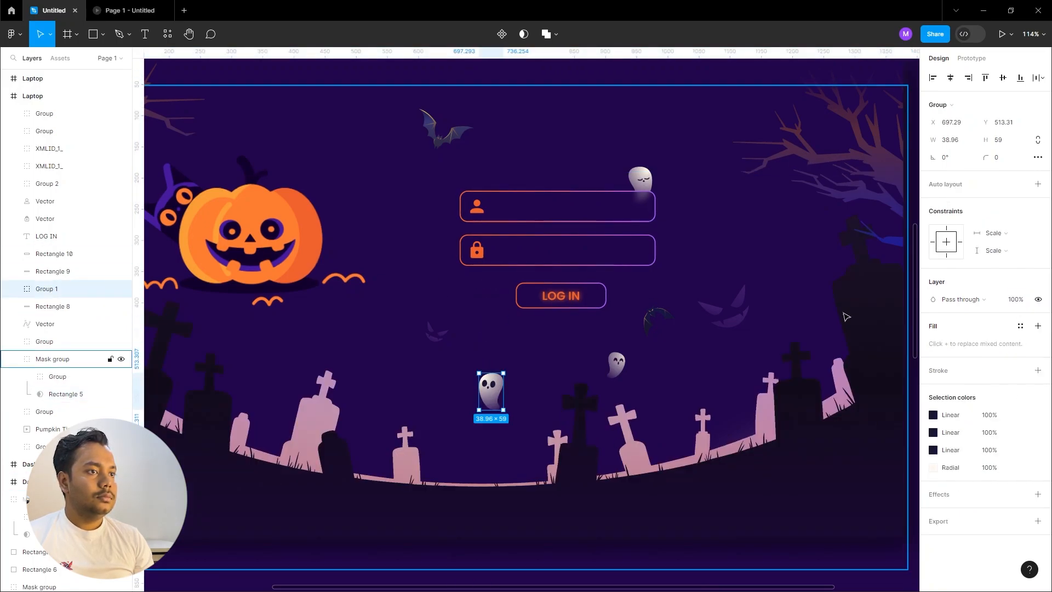
Step: Make the lowered ghost fully transparent and move the small ghost straight down to the gravestones, at about Y 650
key(ctrl+z)
key(ctrl+z)
key(ctrl+z)
key(ctrl+z)
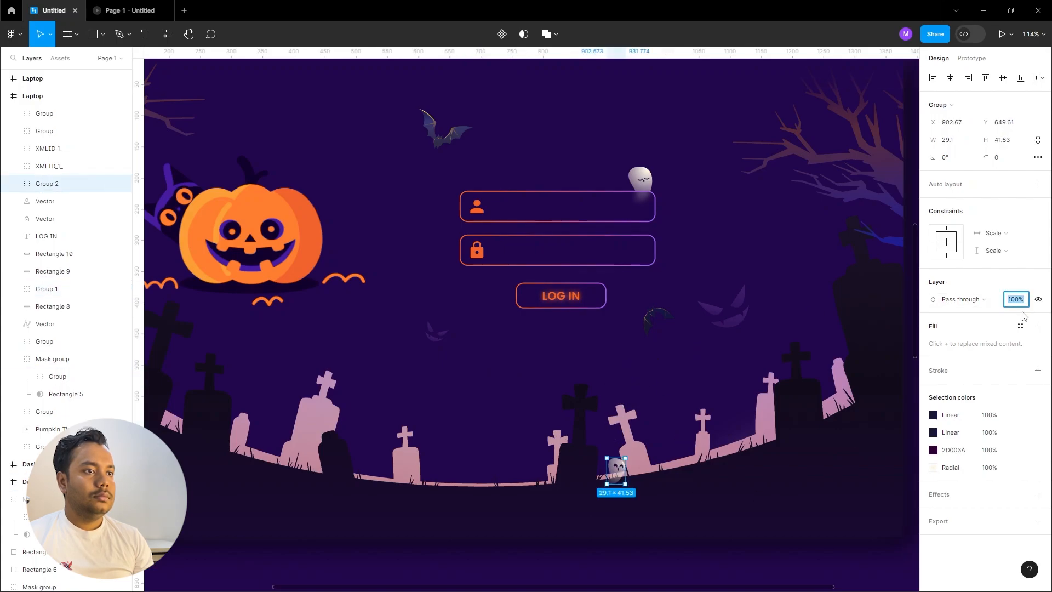
Step: Make the small ghost at the gravestones fully transparent and lock the graveyard's Mask group
key(ctrl+z)
key(ctrl+z)
key(ctrl+z)
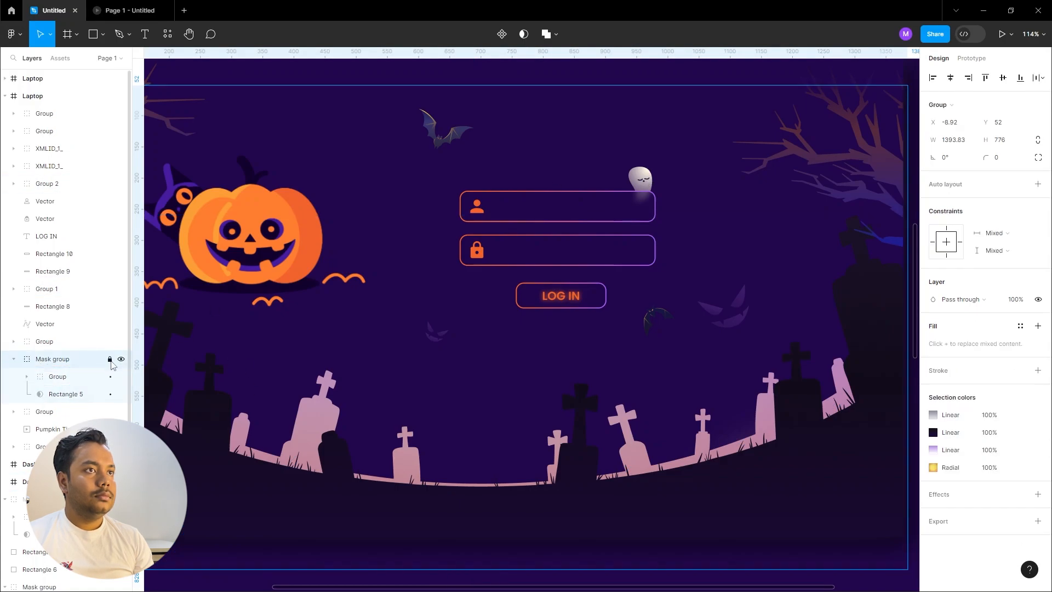
Step: Make the sleeping ghost, both bats and both purple faces in the upper frame fully transparent
key(ctrl+z)
click(449, 147)
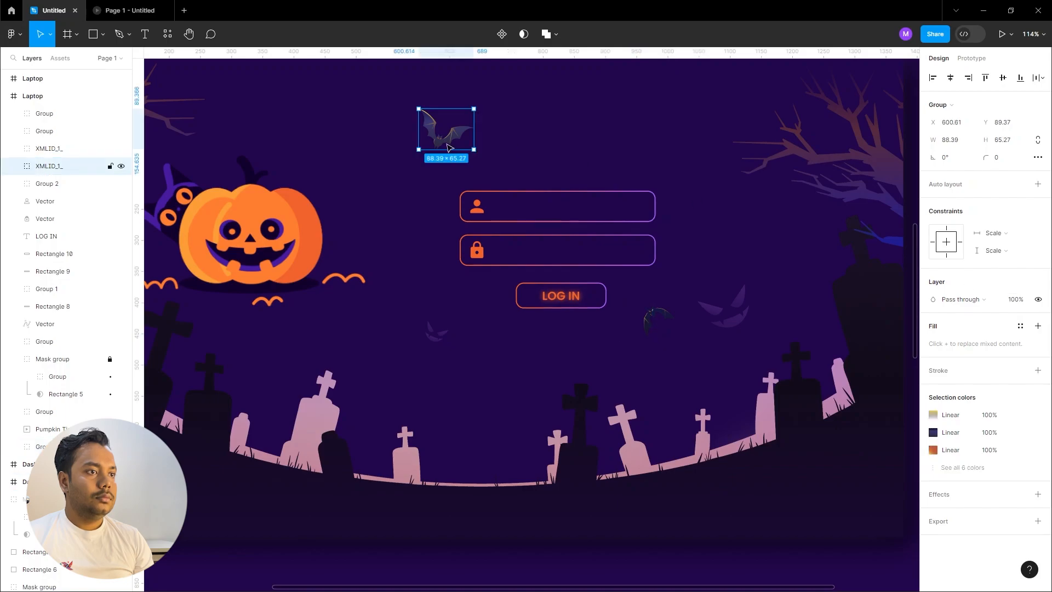
key(ctrl+z)
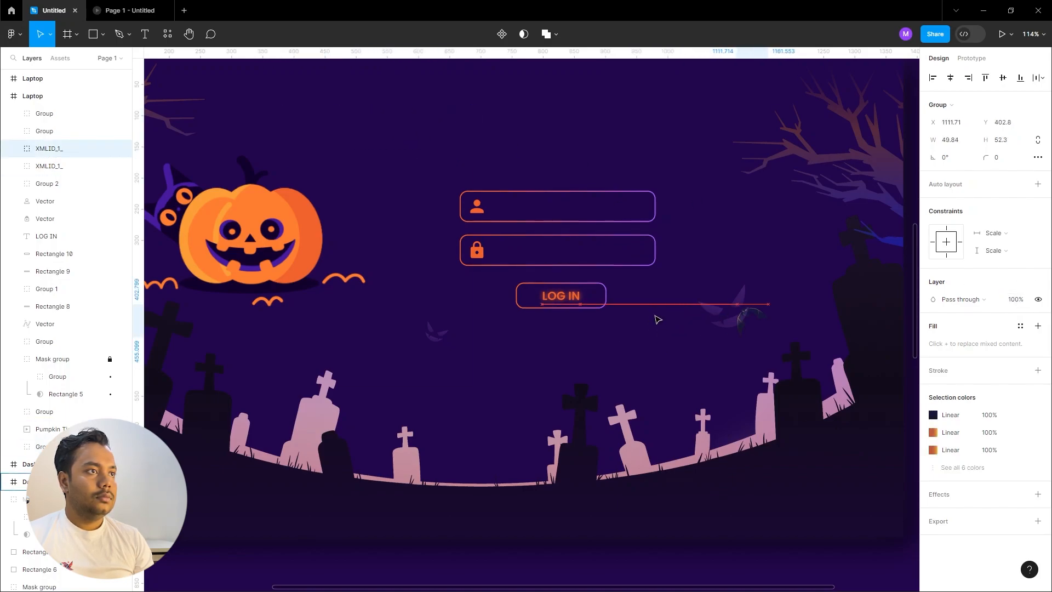
click(721, 314)
click(433, 343)
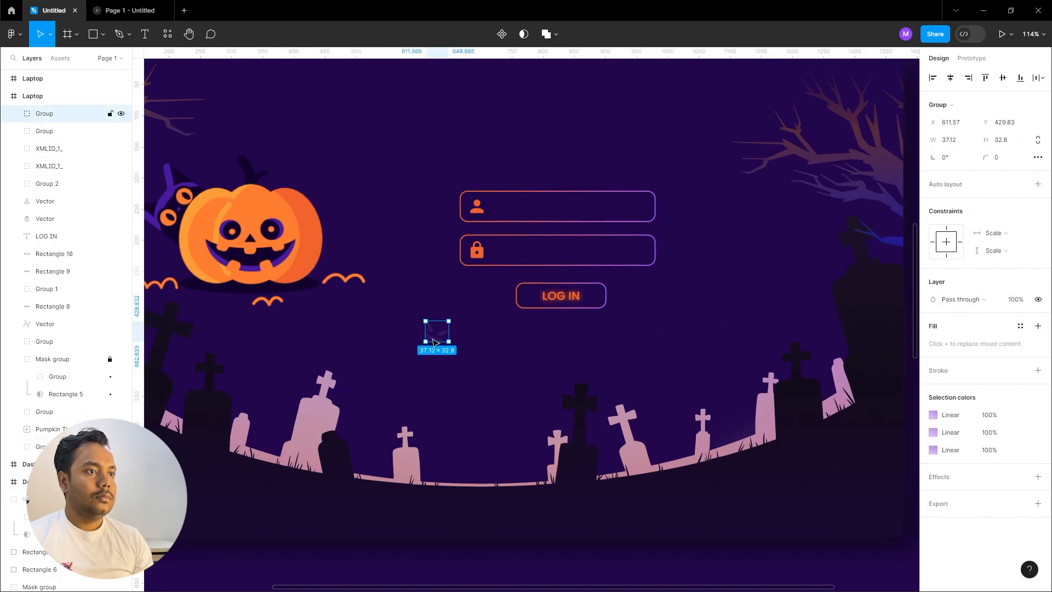
scroll(384, 247, down, 5)
Step: Link the upper Dashboard frame to the lower one with an on-click Navigate to interaction using Smart animate
click(979, 62)
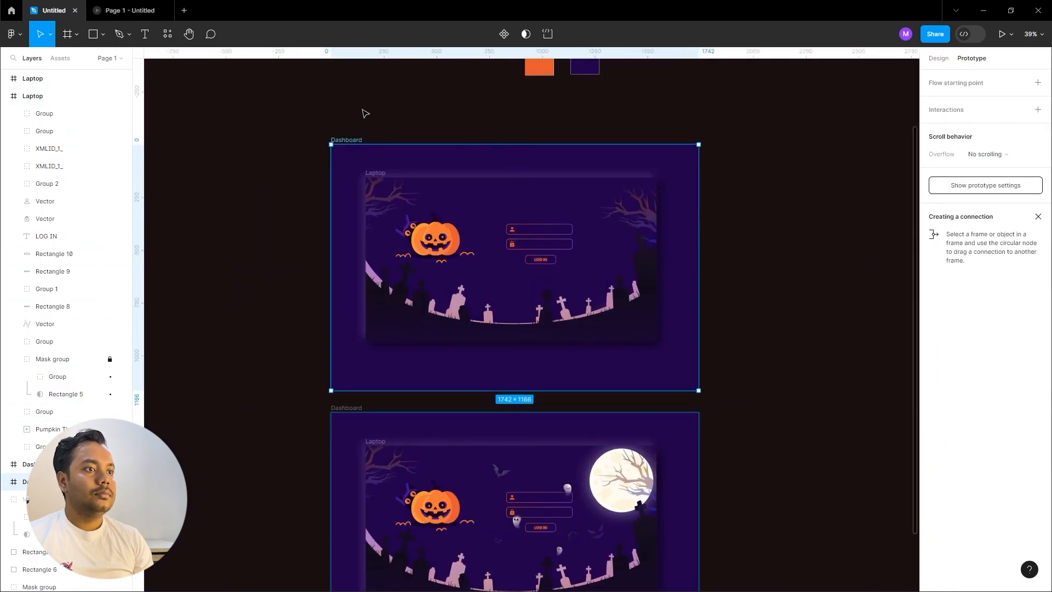
drag(359, 127, 726, 407)
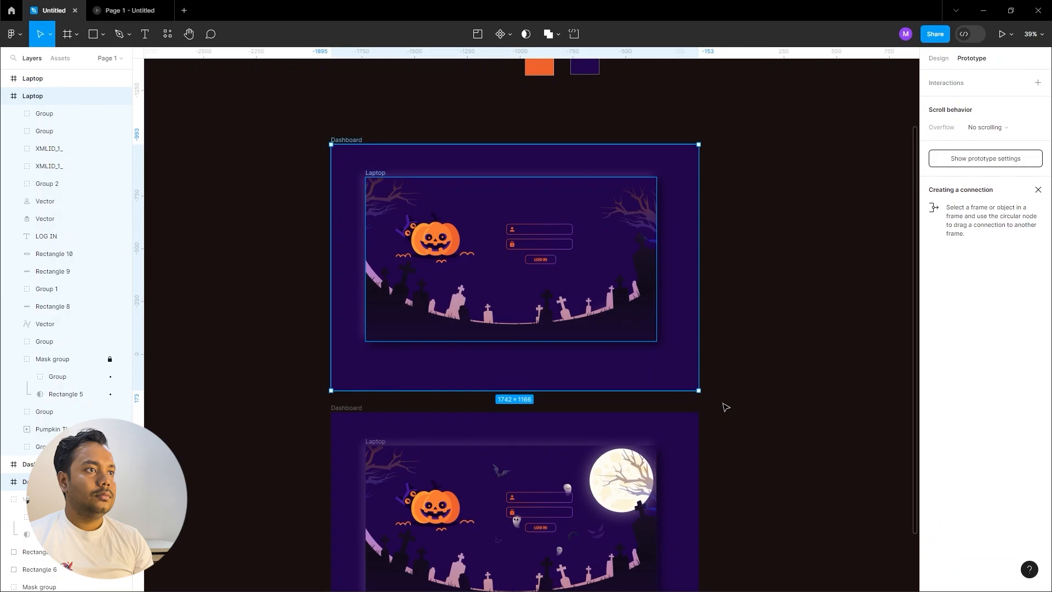
mouse_move(515, 391)
mouse_down()
mouse_move(669, 195)
mouse_move(526, 353)
mouse_move(526, 390)
mouse_up()
scroll(526, 353, down, 1)
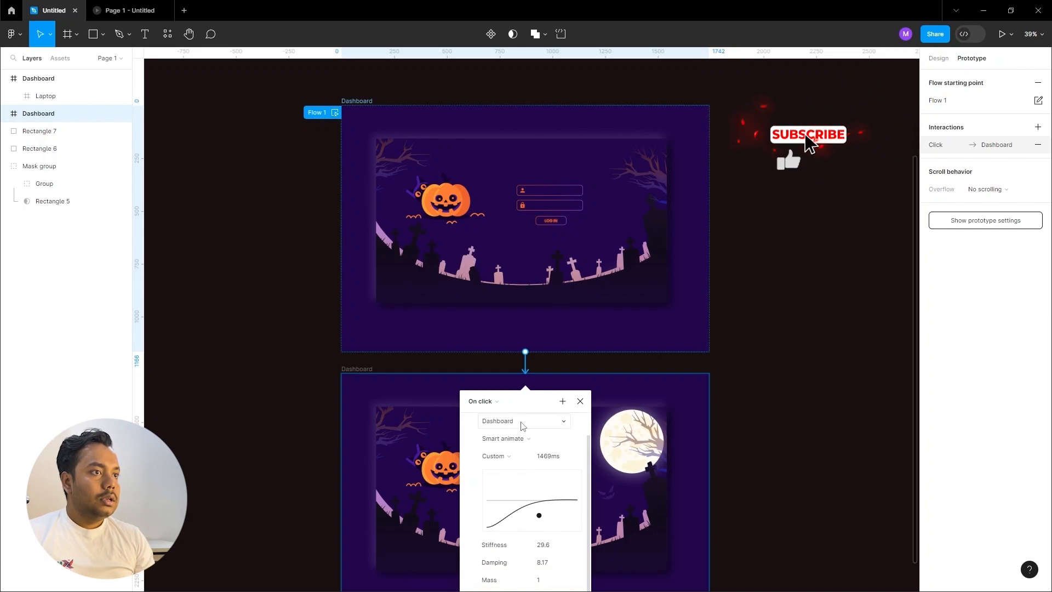
scroll(548, 406, down, 2)
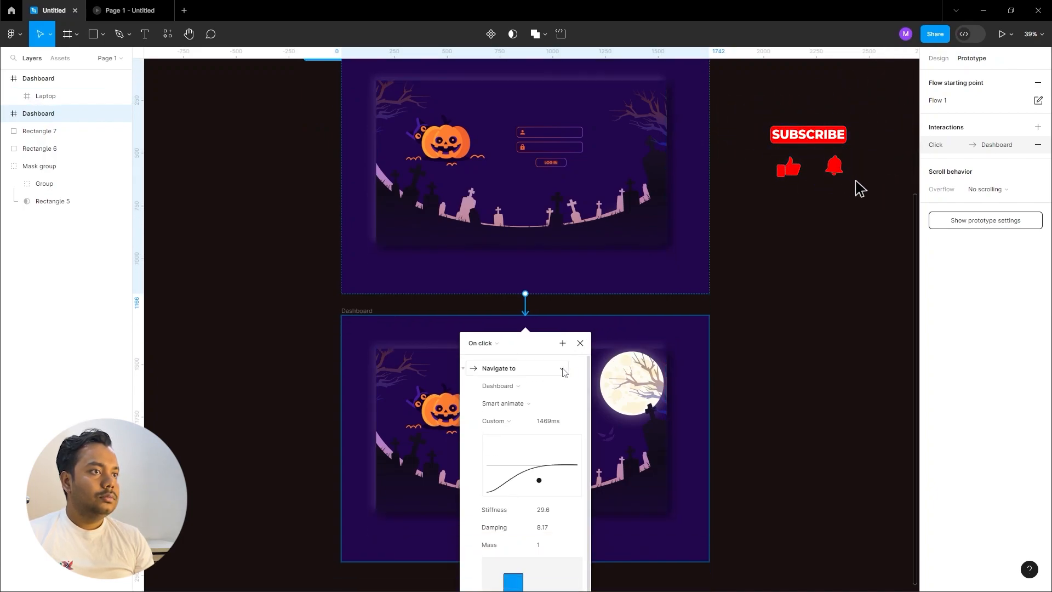
Step: Use Custom spring easing with stiffness 29.6, damping 8.17 and mass 1 for the transition, and present the prototype
click(510, 422)
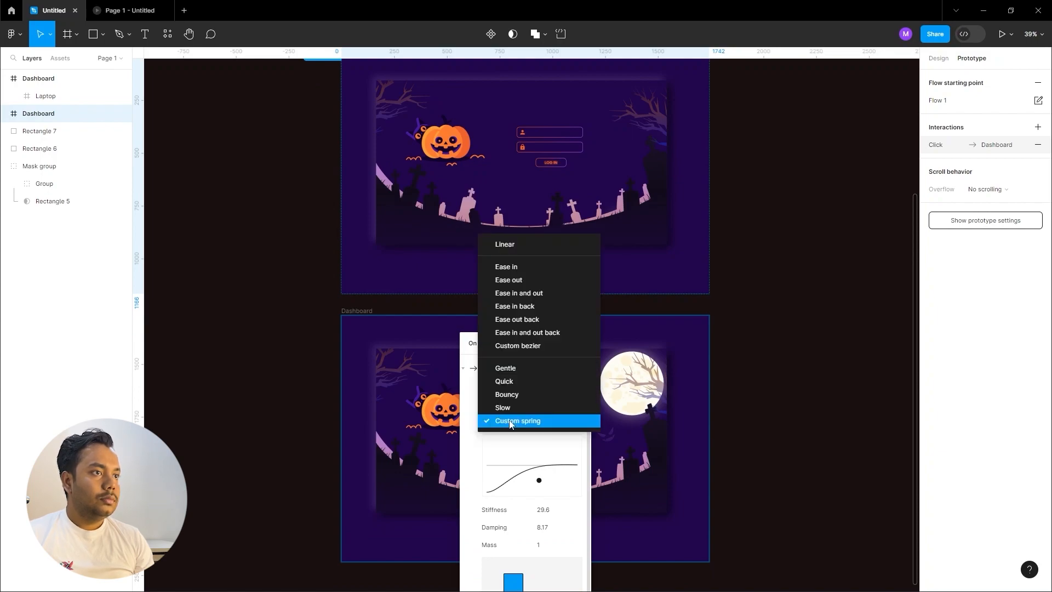
click(510, 421)
scroll(548, 465, down, 1)
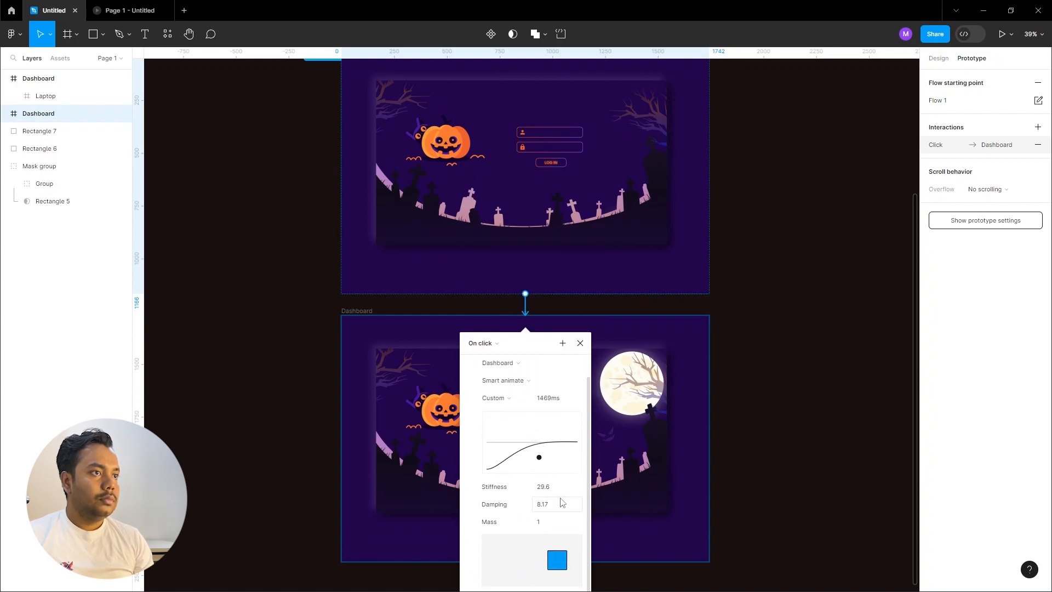
click(581, 344)
click(1002, 34)
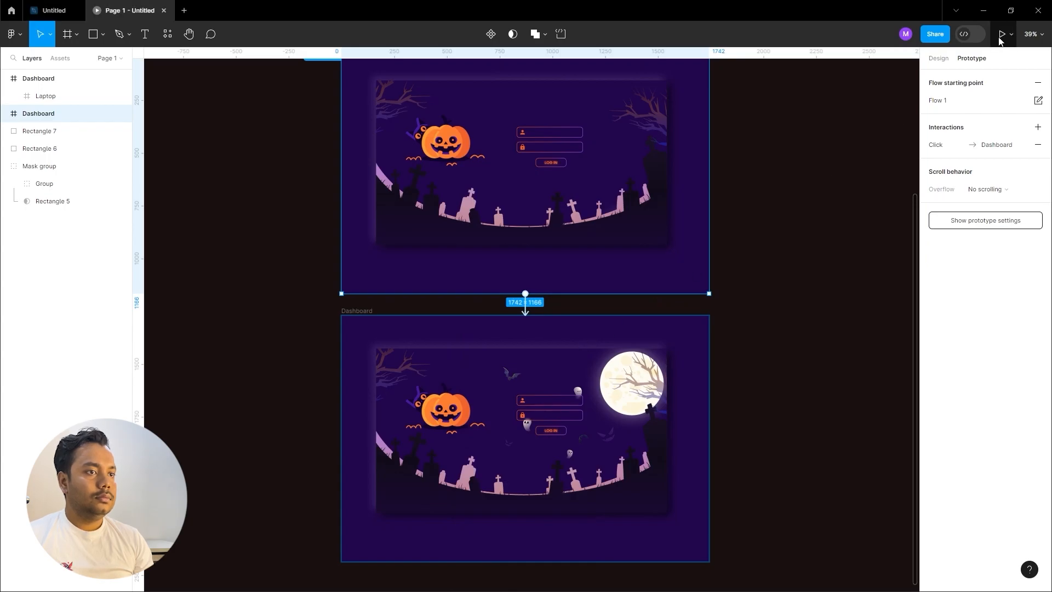